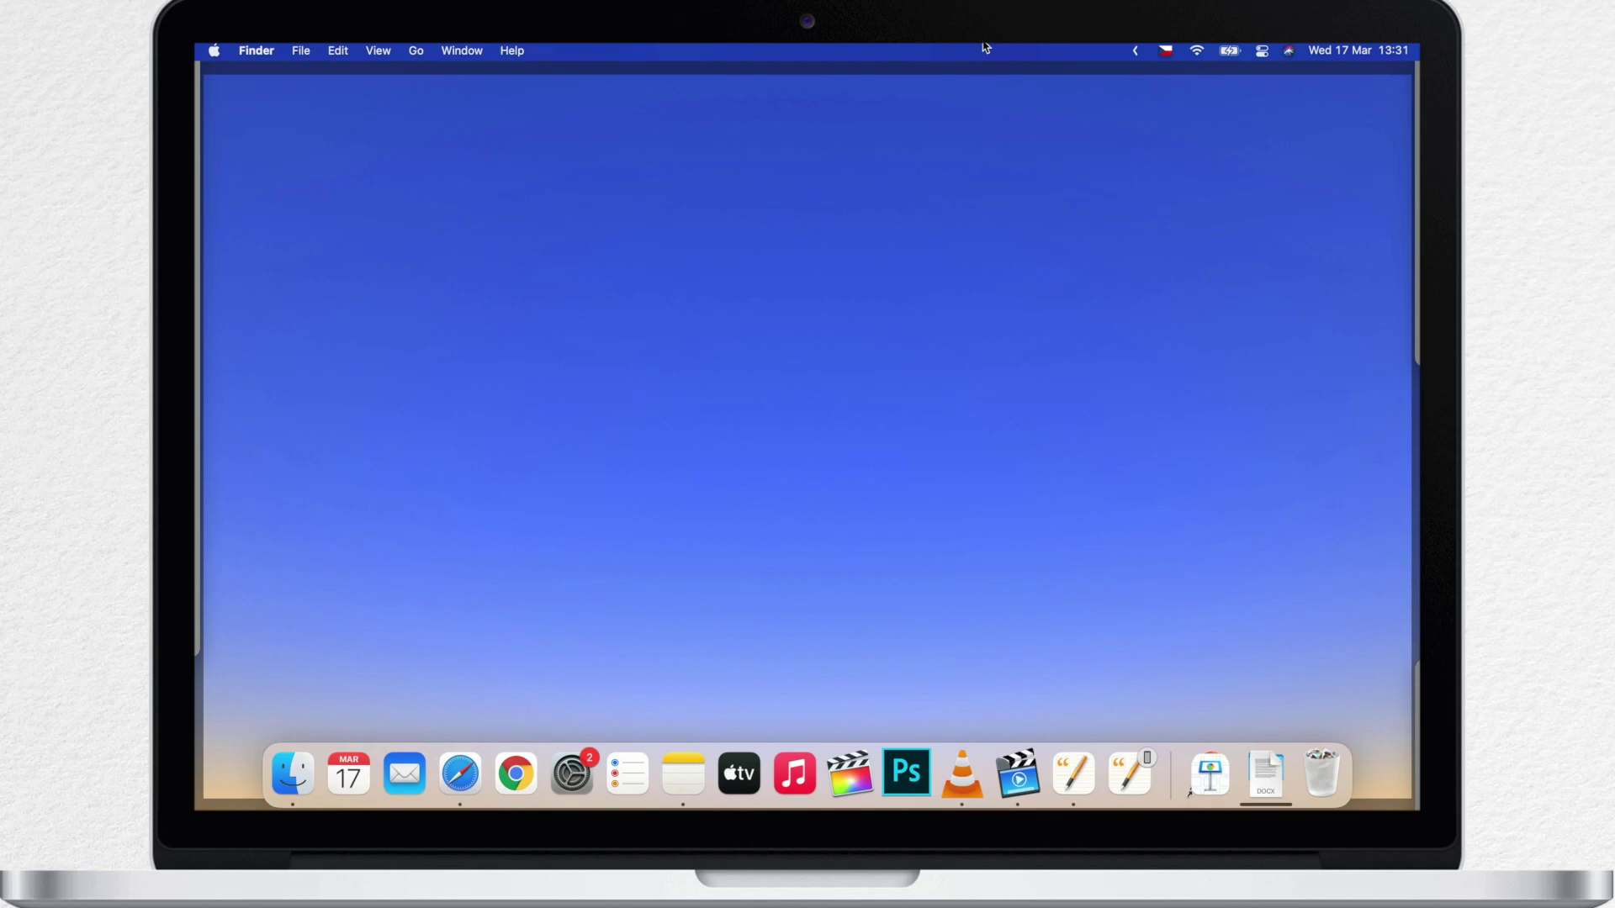
# Step: Arrange a narrowed Notes window on the right beside a slightly narrower Pages window, top edges aligned
pyautogui.press('F11')
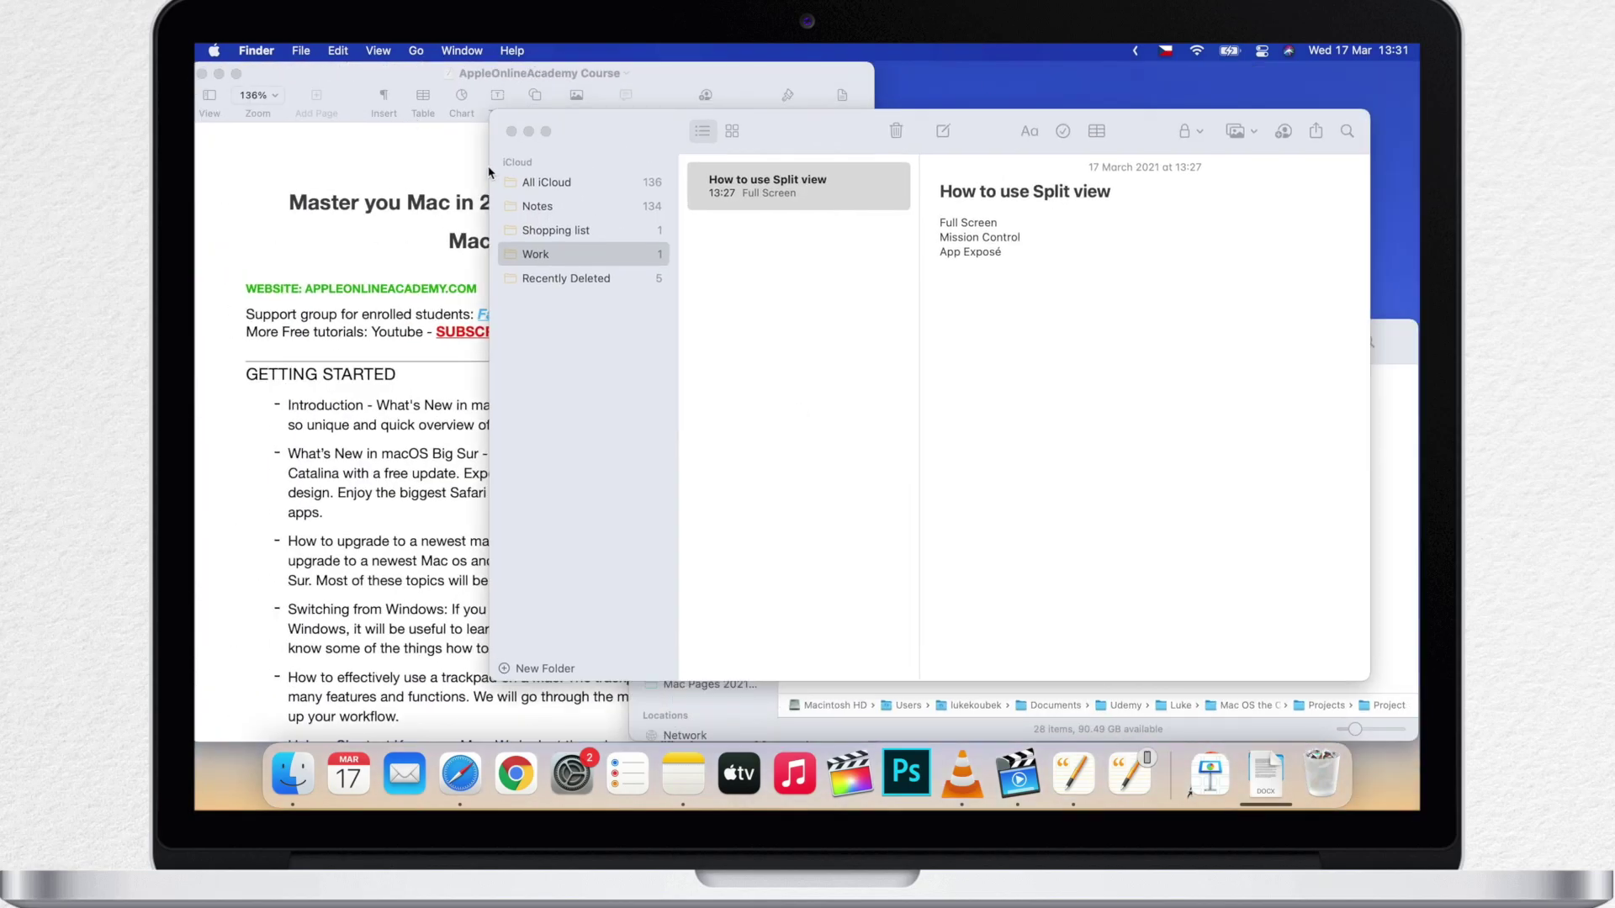
pyautogui.moveTo(488, 173); pyautogui.dragTo(743, 156)
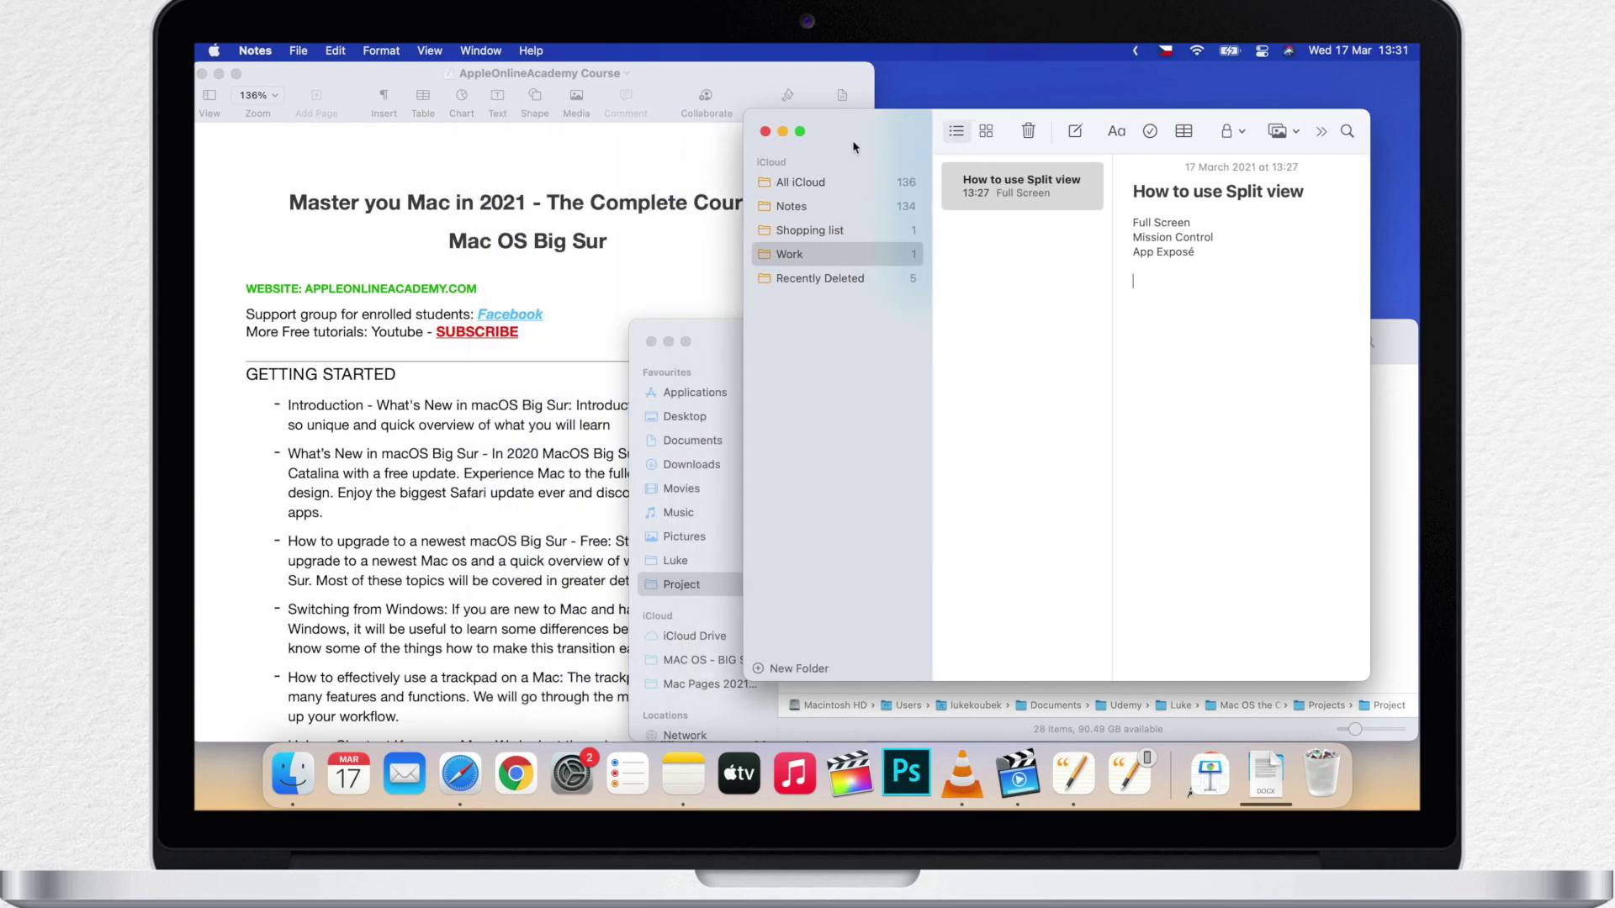
pyautogui.moveTo(853, 147); pyautogui.dragTo(951, 123)
pyautogui.click(874, 165)
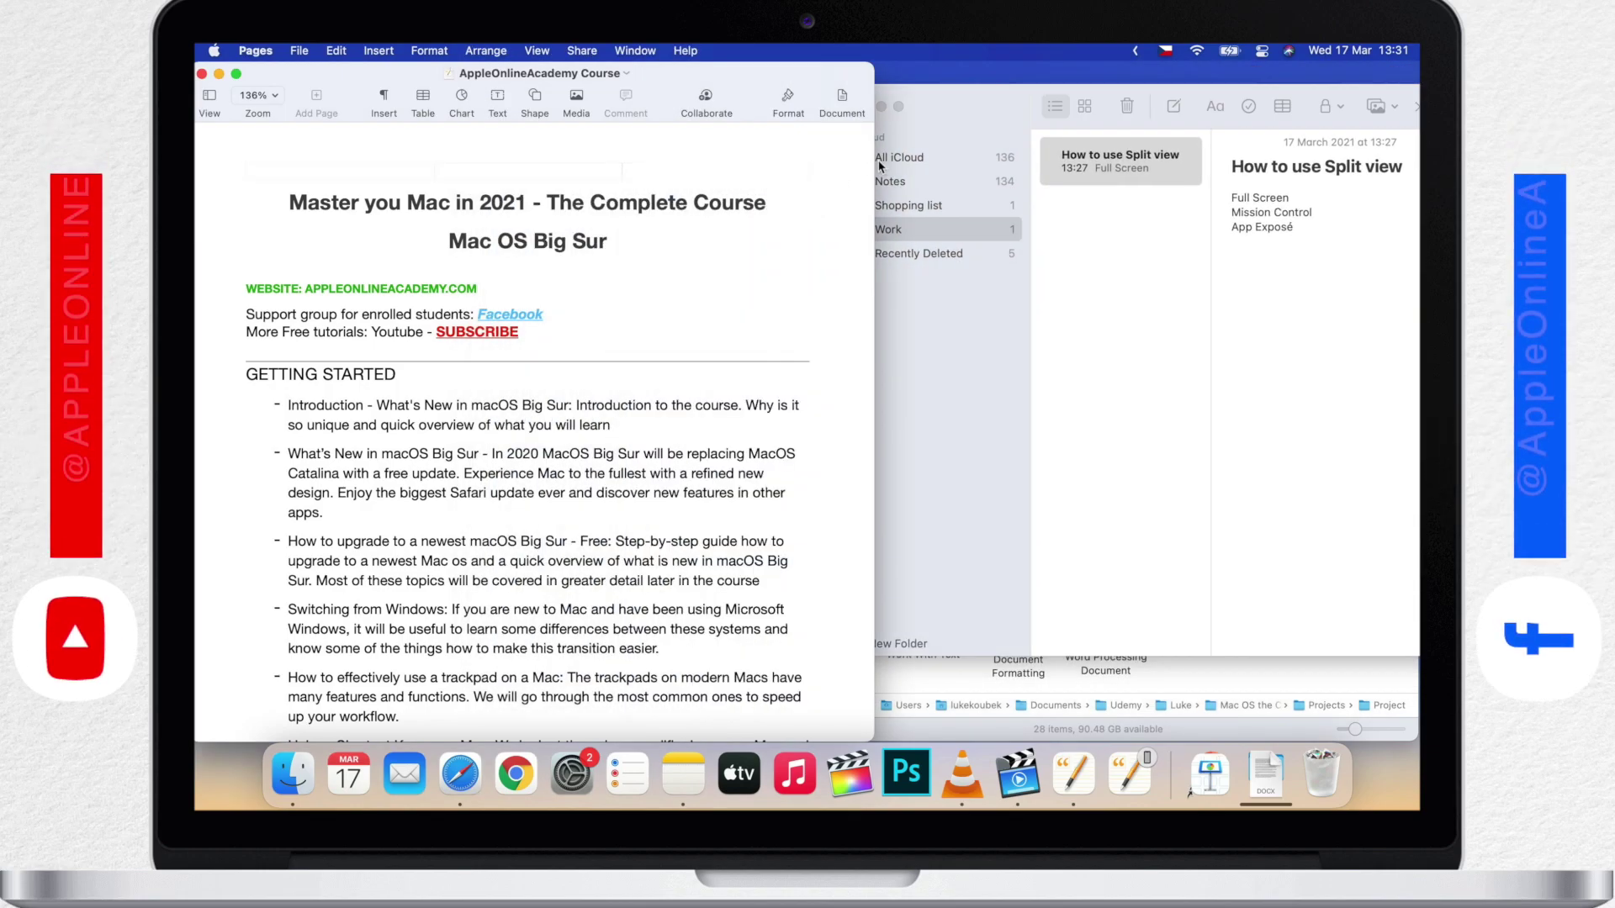
pyautogui.moveTo(876, 165); pyautogui.dragTo(841, 164)
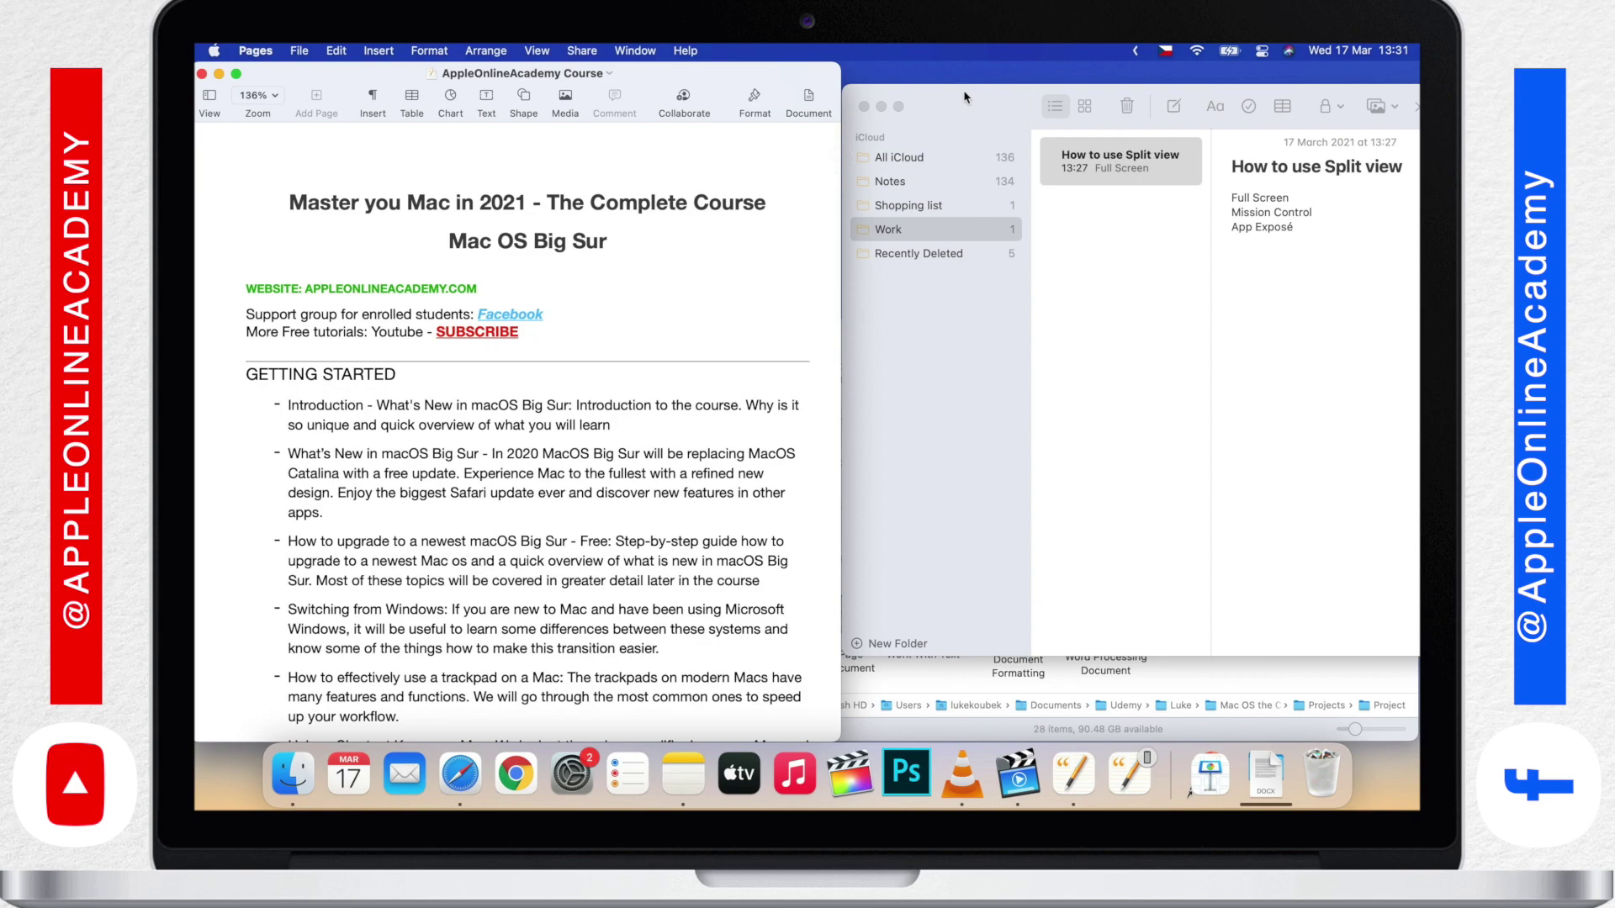
pyautogui.moveTo(964, 97); pyautogui.dragTo(964, 74)
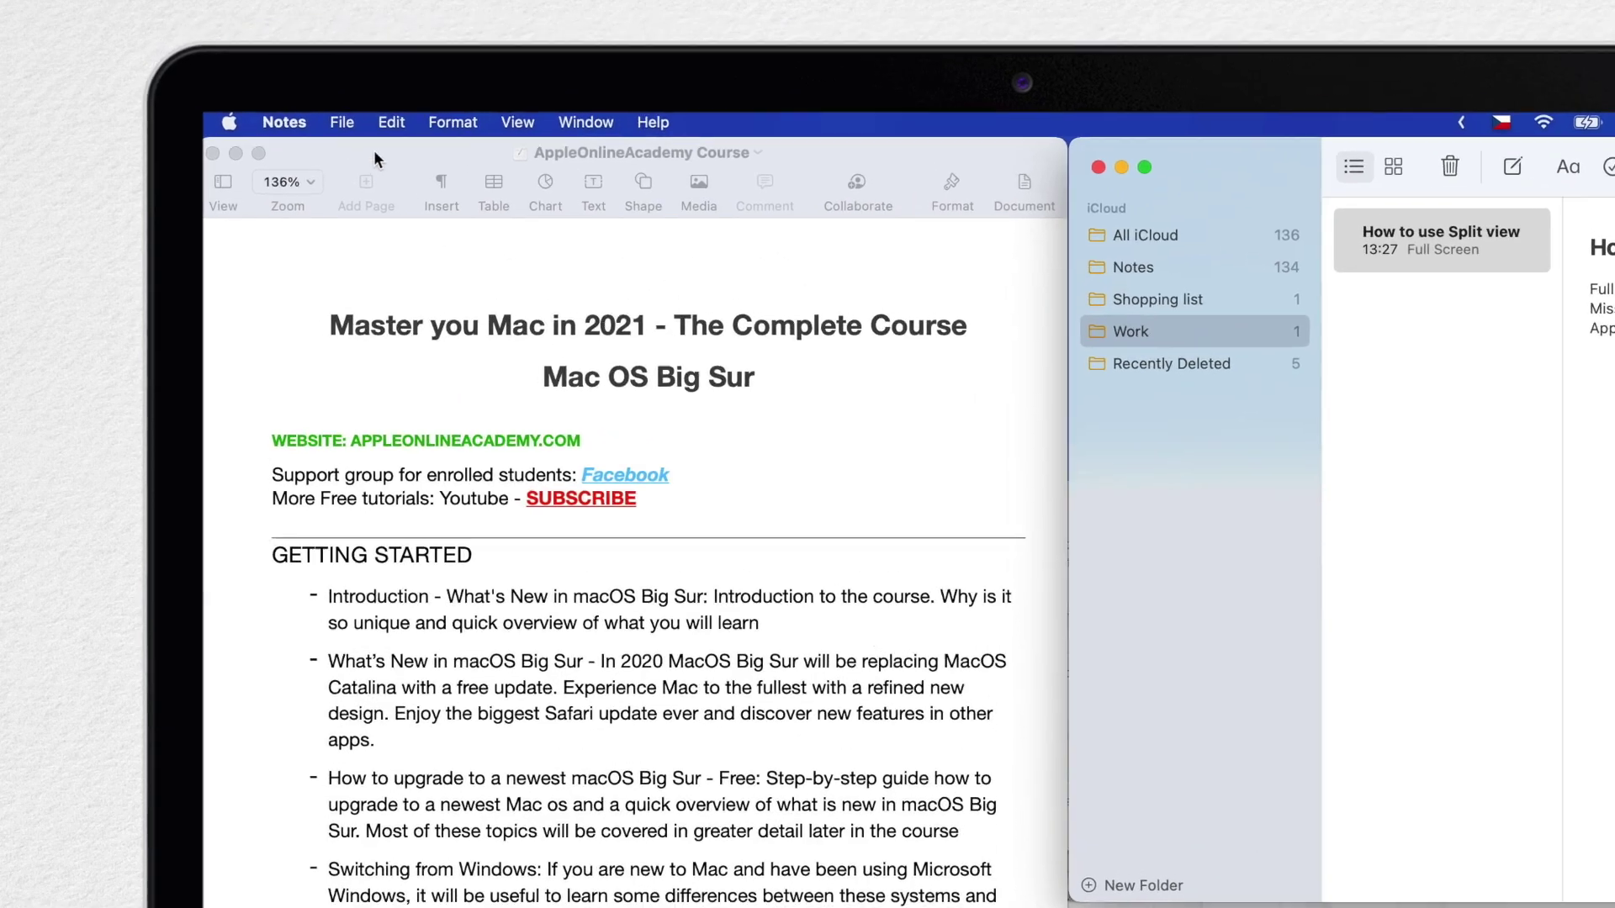
# Step: Tile the Pages course document window to the left of the screen from its green button
pyautogui.click(320, 71)
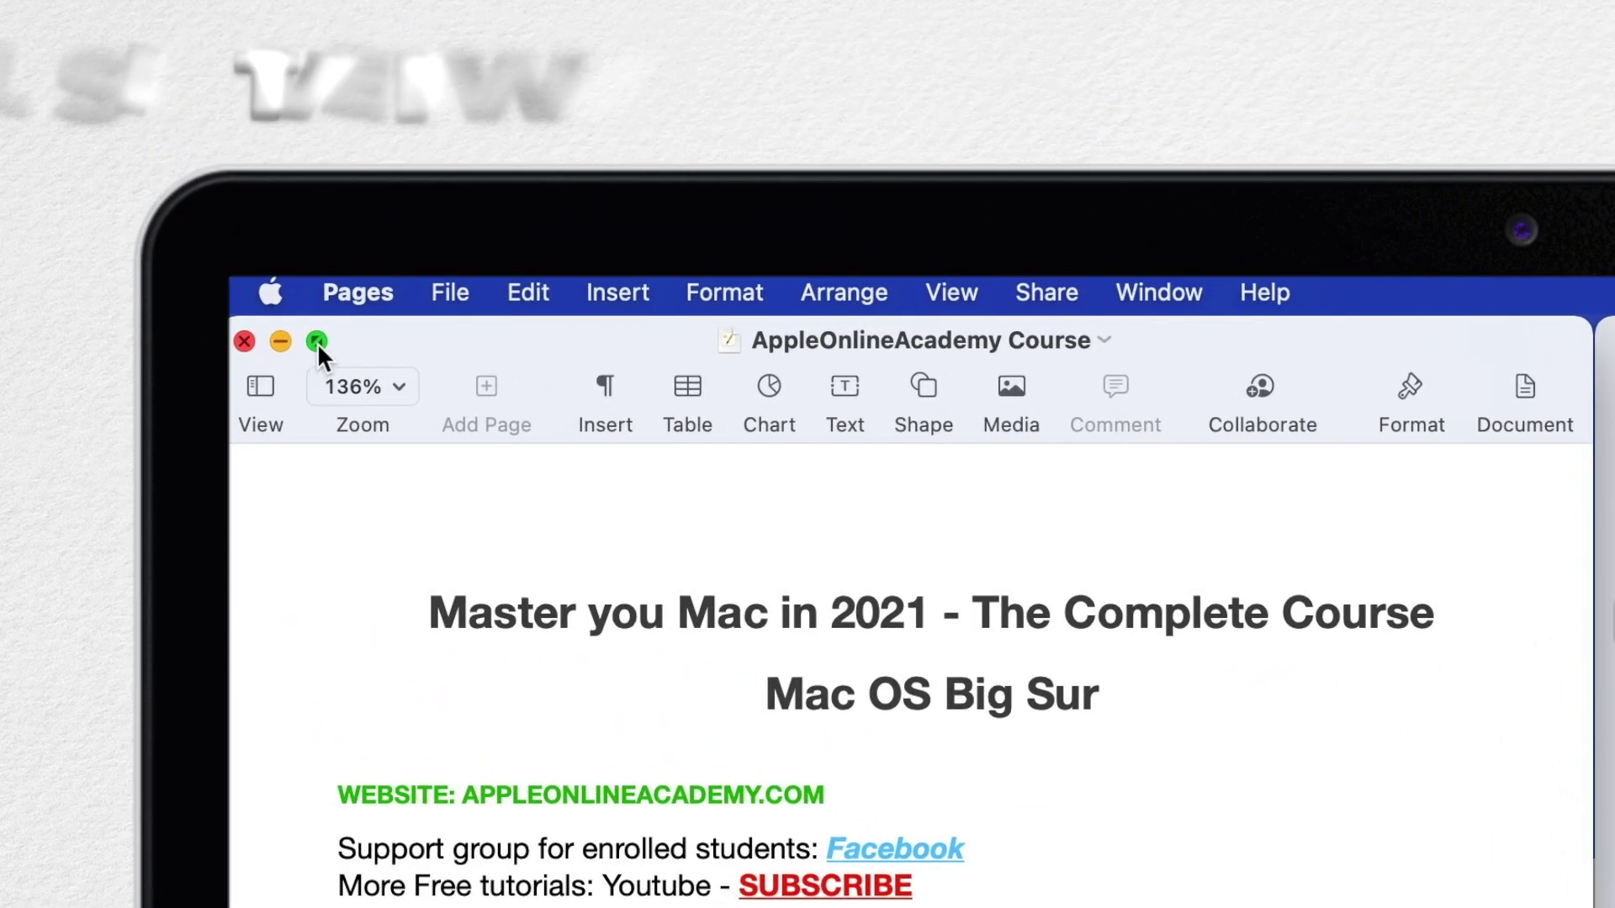
pyautogui.moveTo(311, 338)
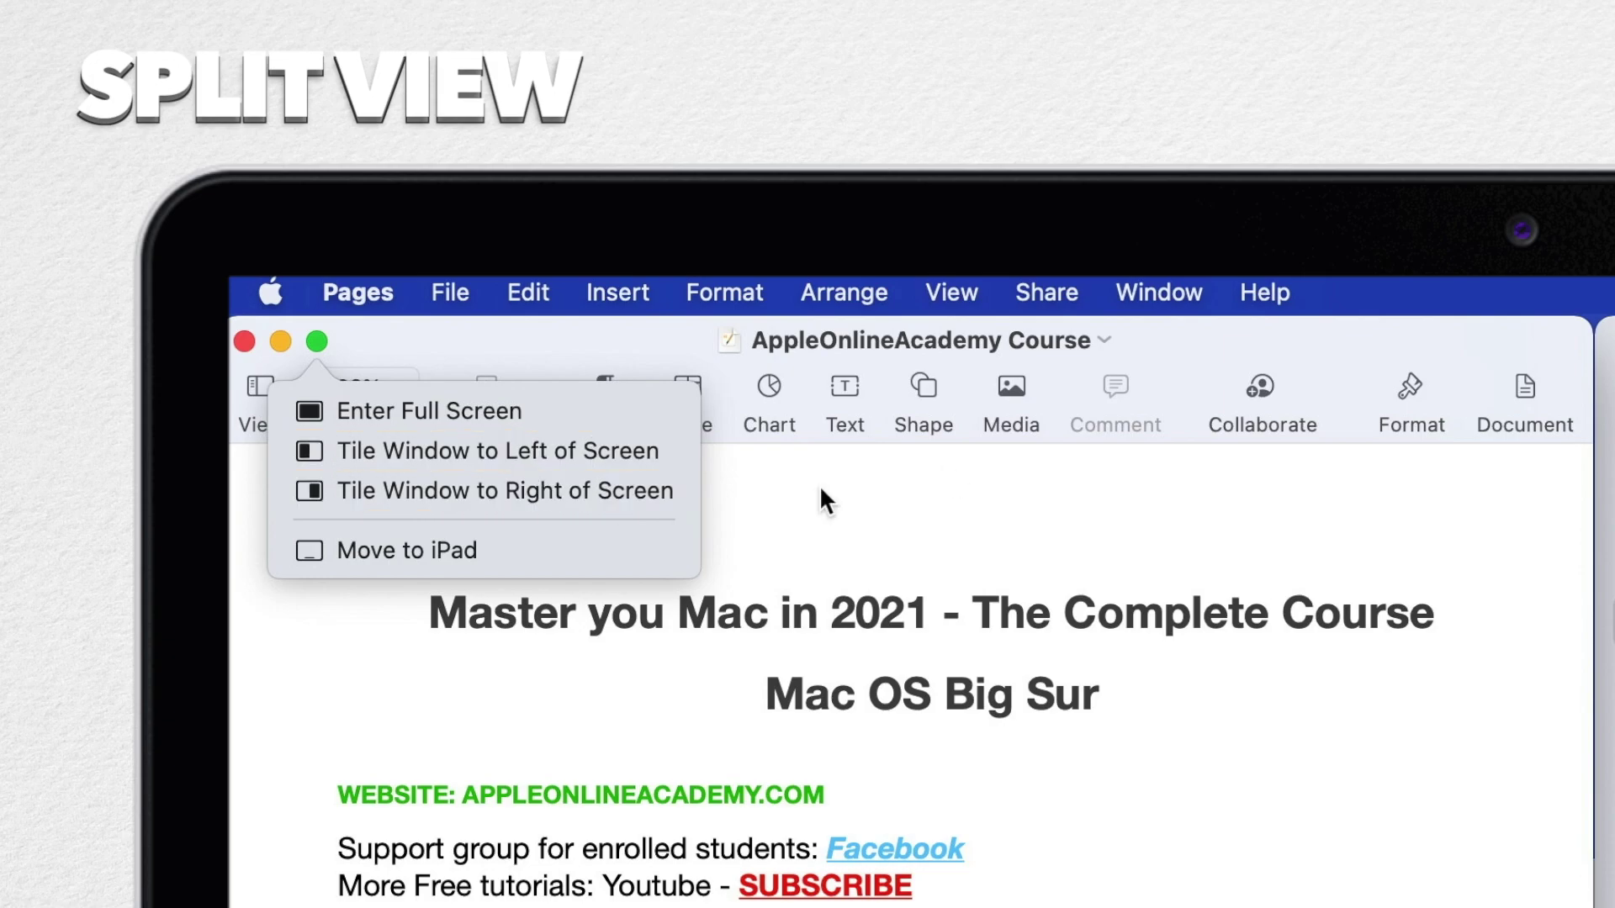
pyautogui.click(1168, 294)
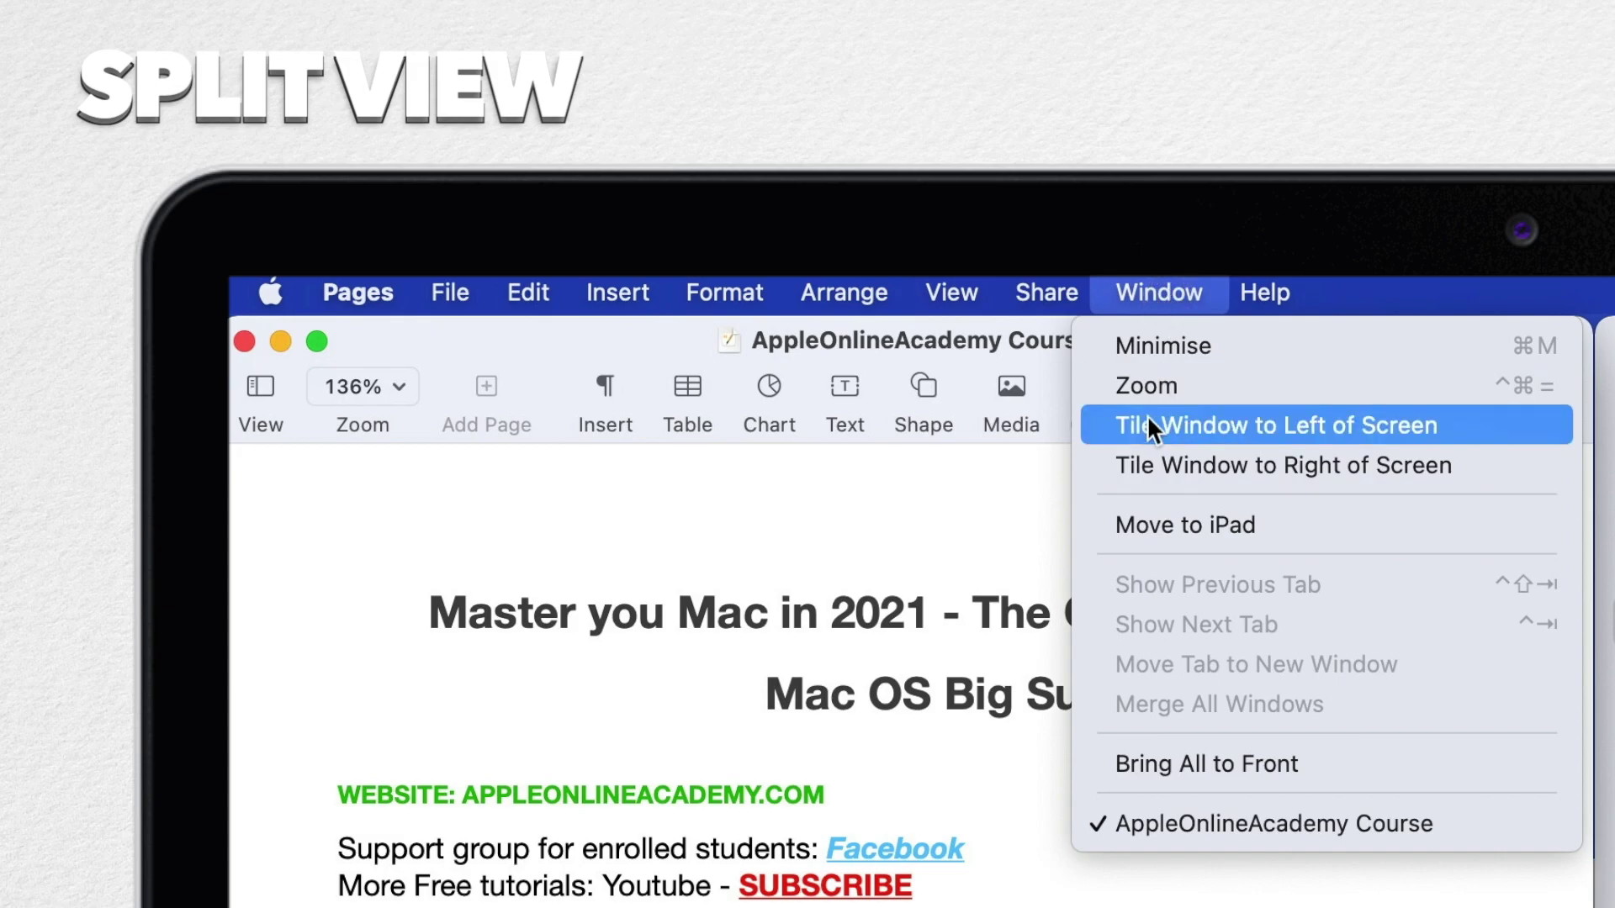
pyautogui.click(1167, 303)
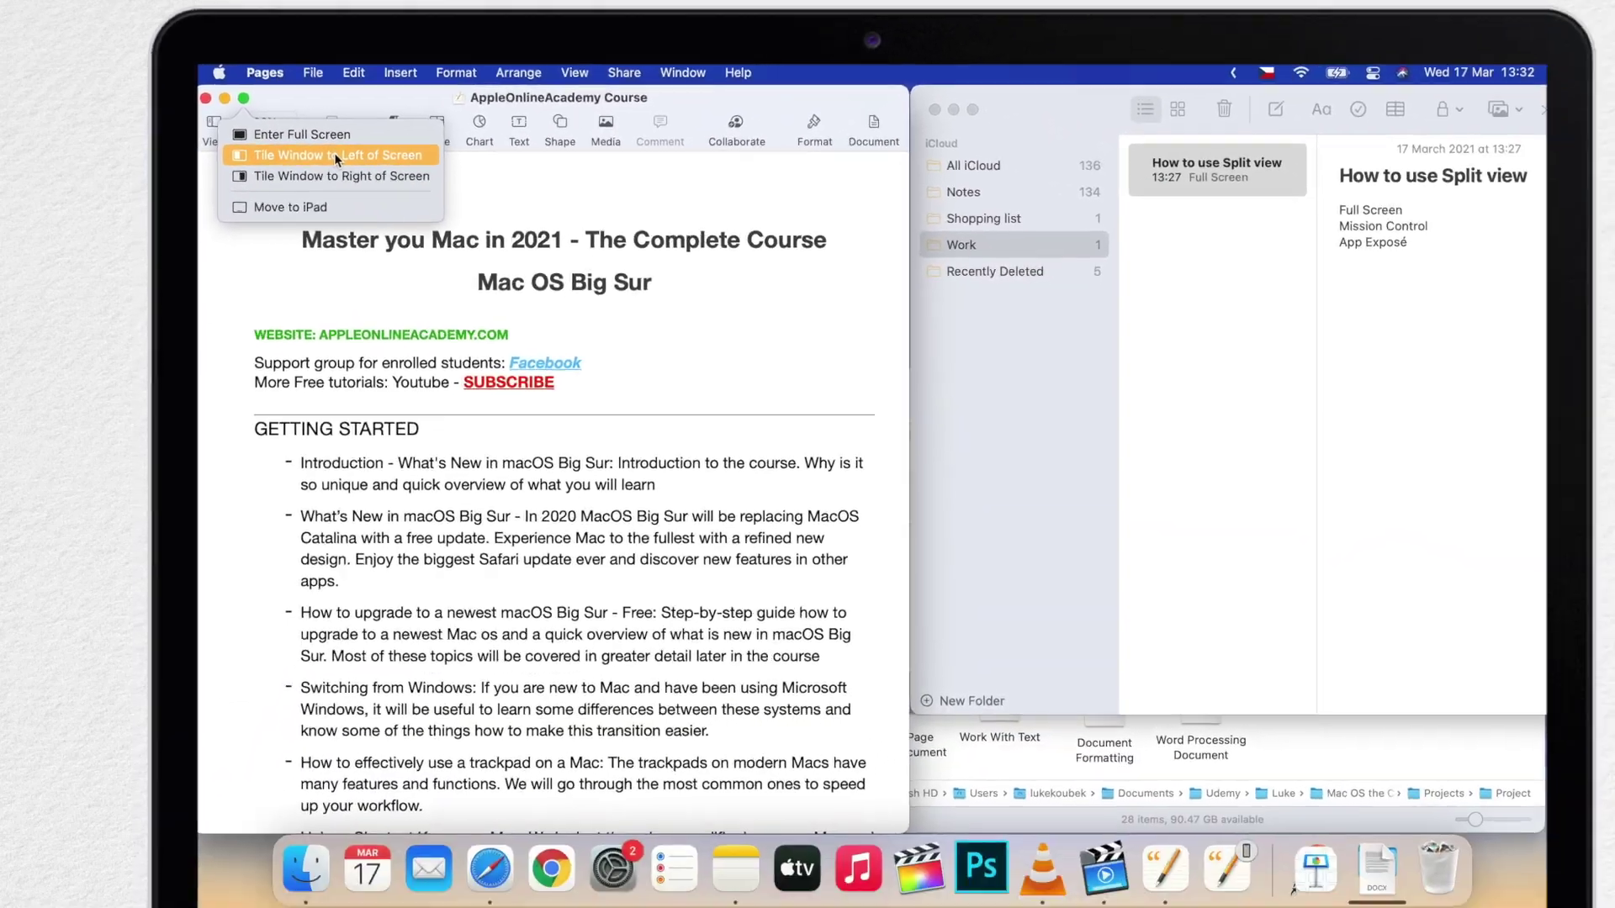
pyautogui.click(335, 155)
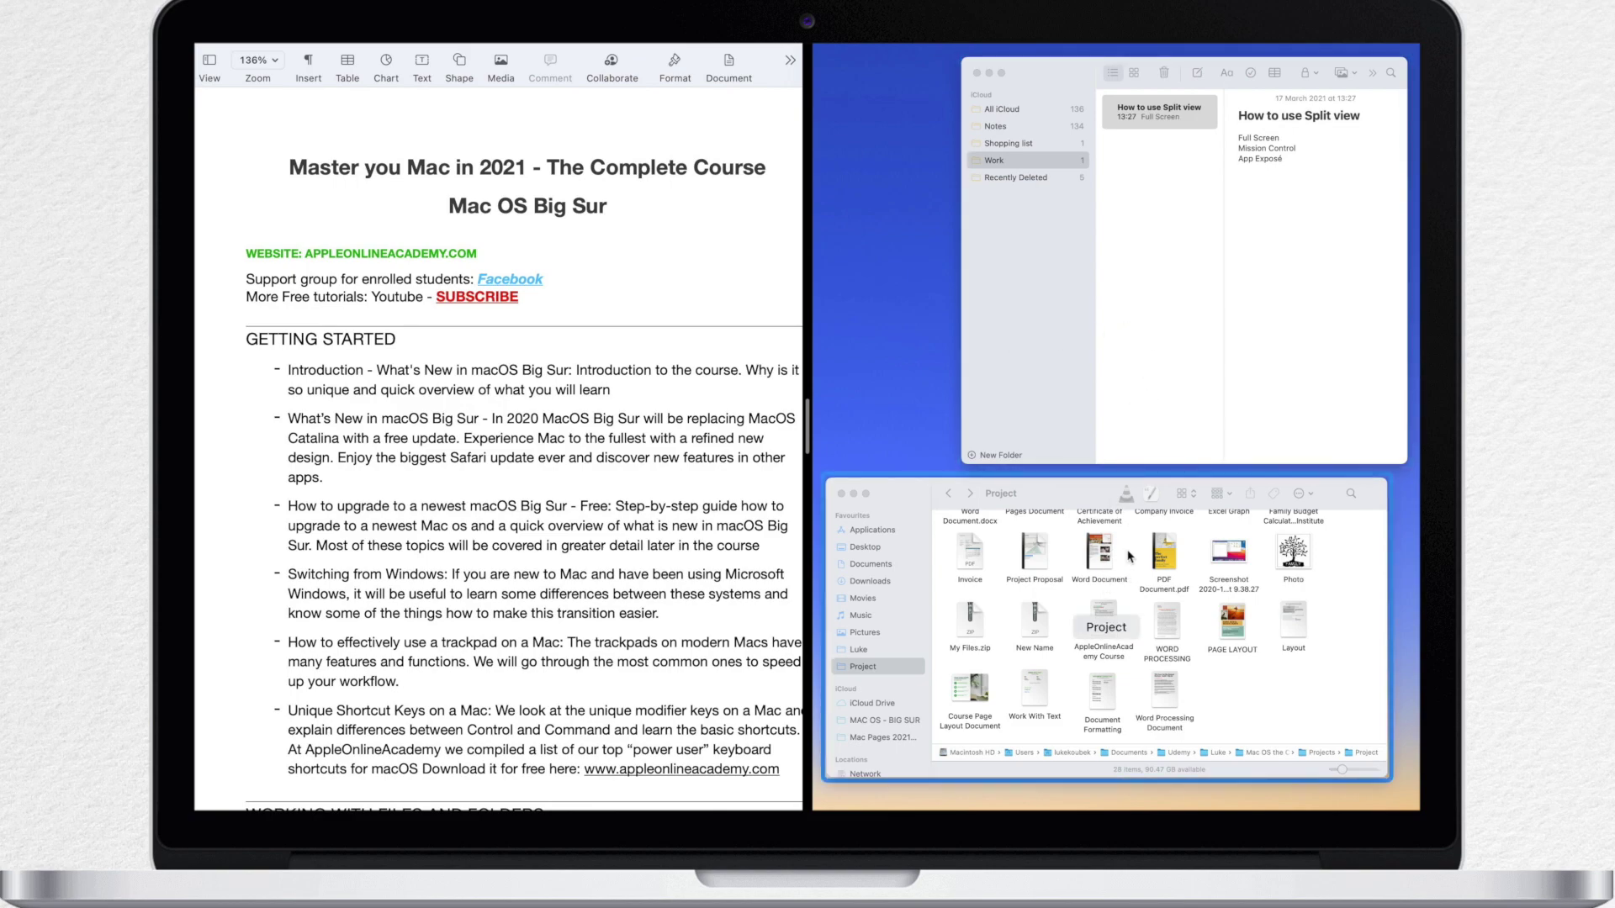
# Step: Fill the right half with Notes and drag the divider right to widen Pages
pyautogui.click(1171, 229)
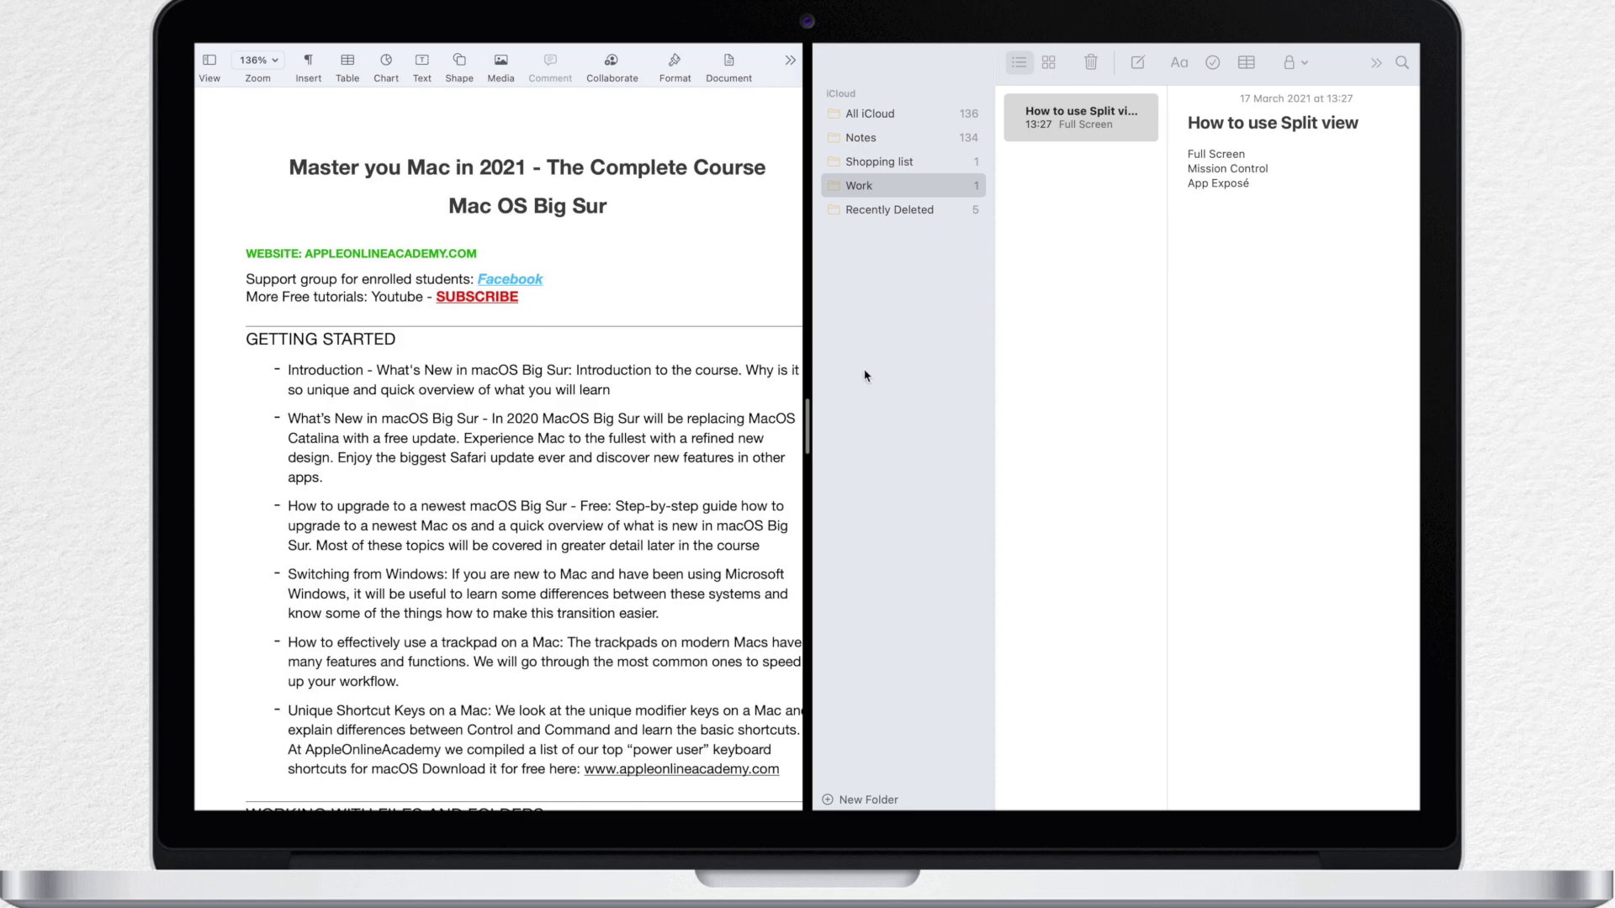
pyautogui.moveTo(807, 429); pyautogui.dragTo(901, 421)
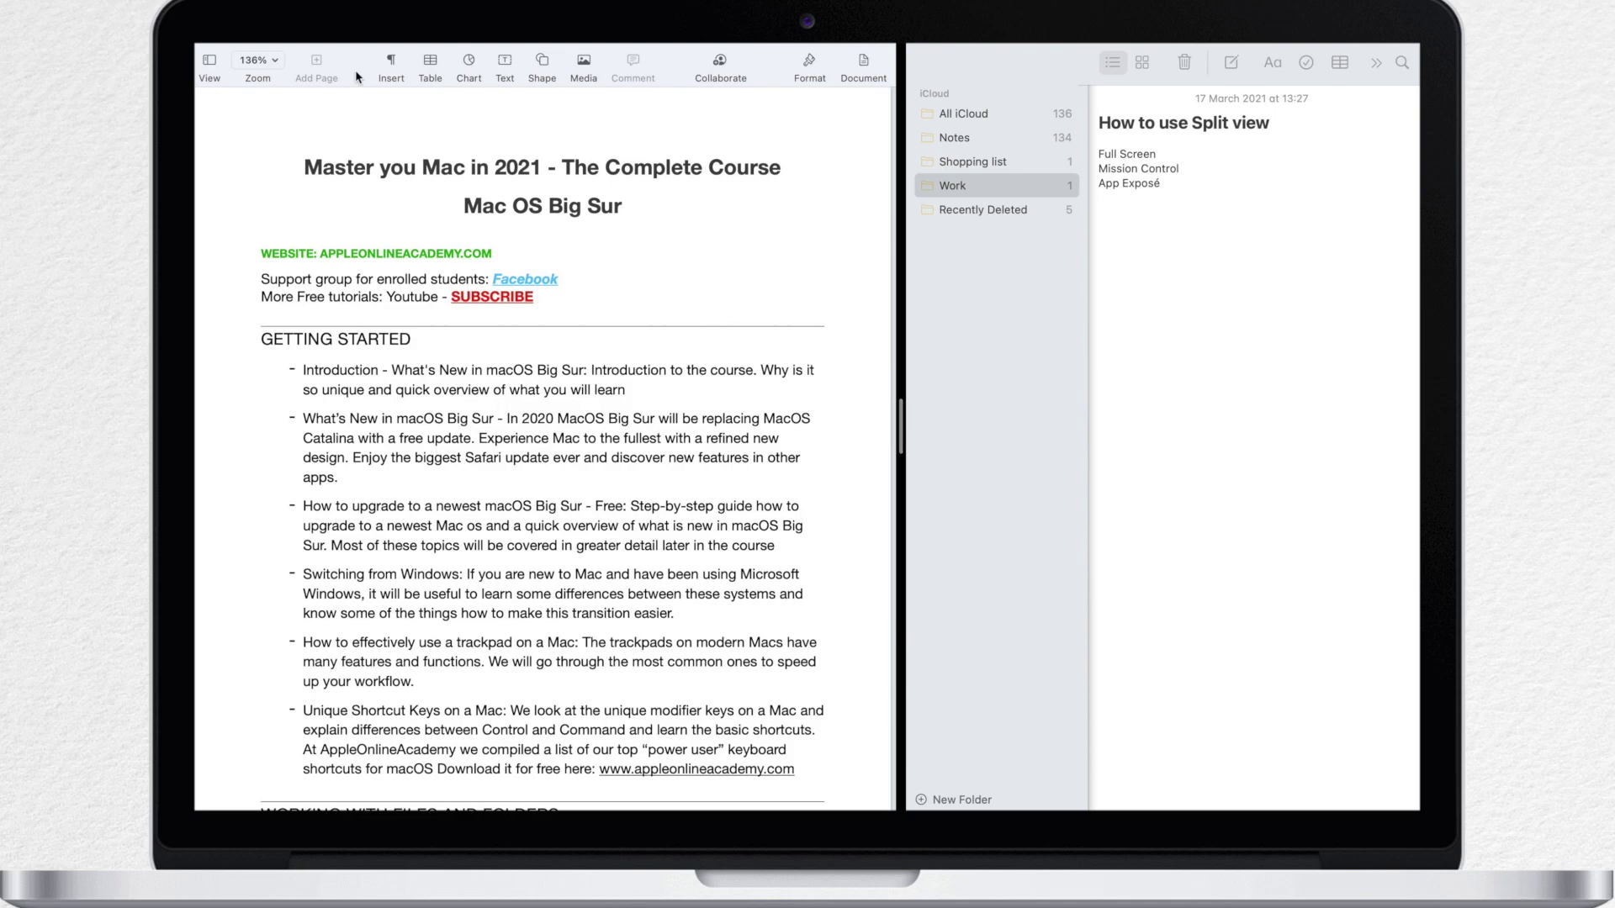
# Step: Take both Pages and Notes out of full-screen Split View
pyautogui.moveTo(270, 47)
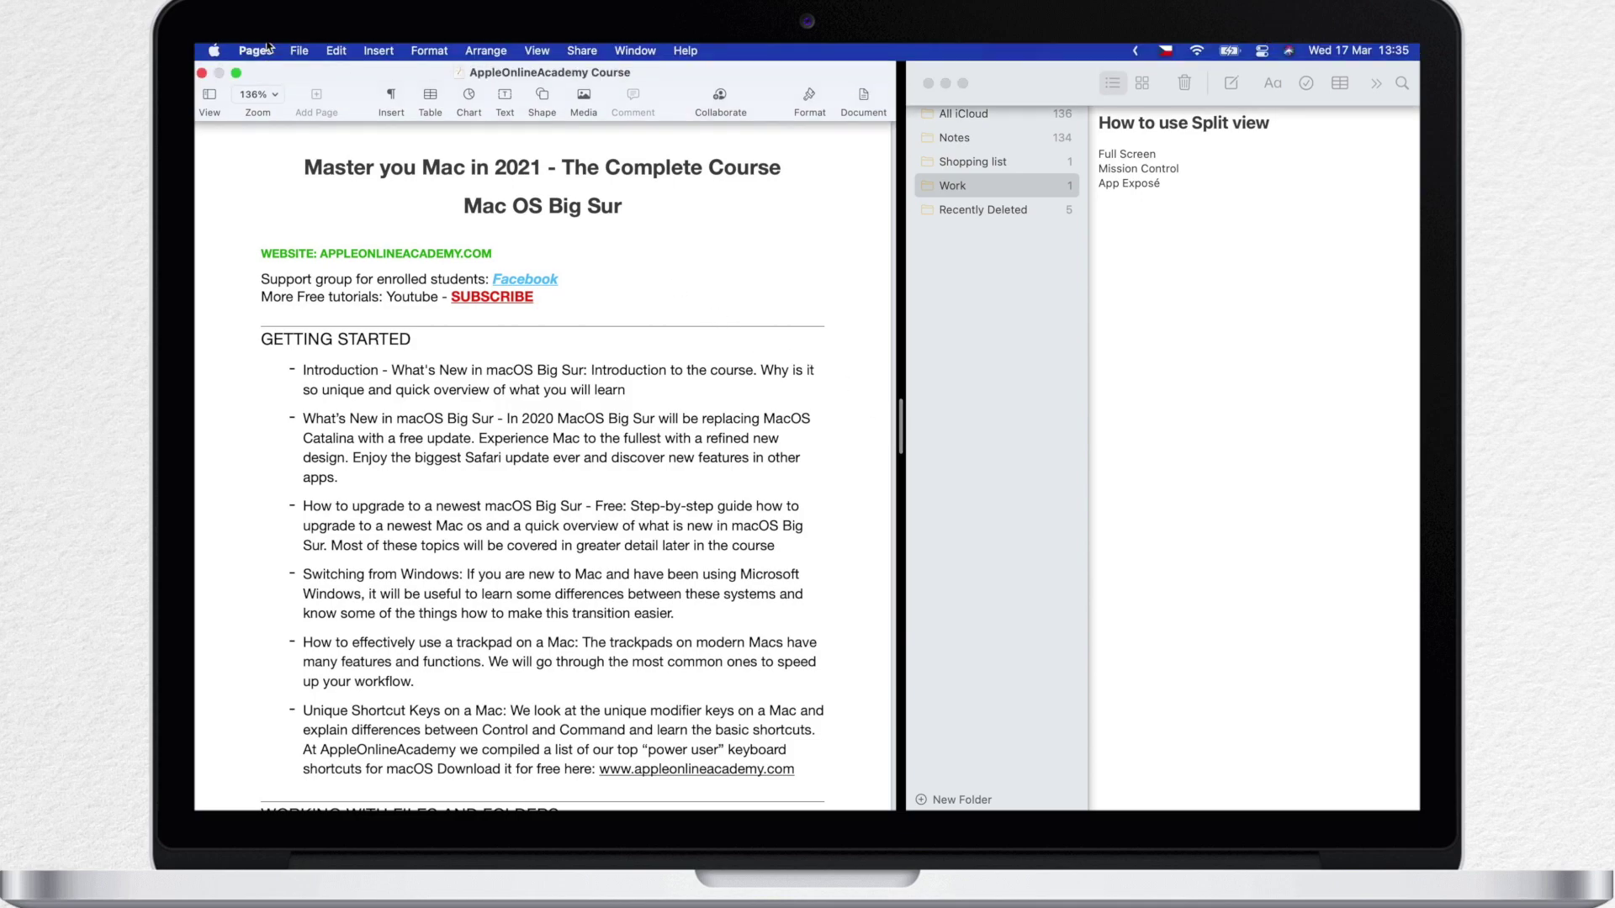
pyautogui.click(235, 74)
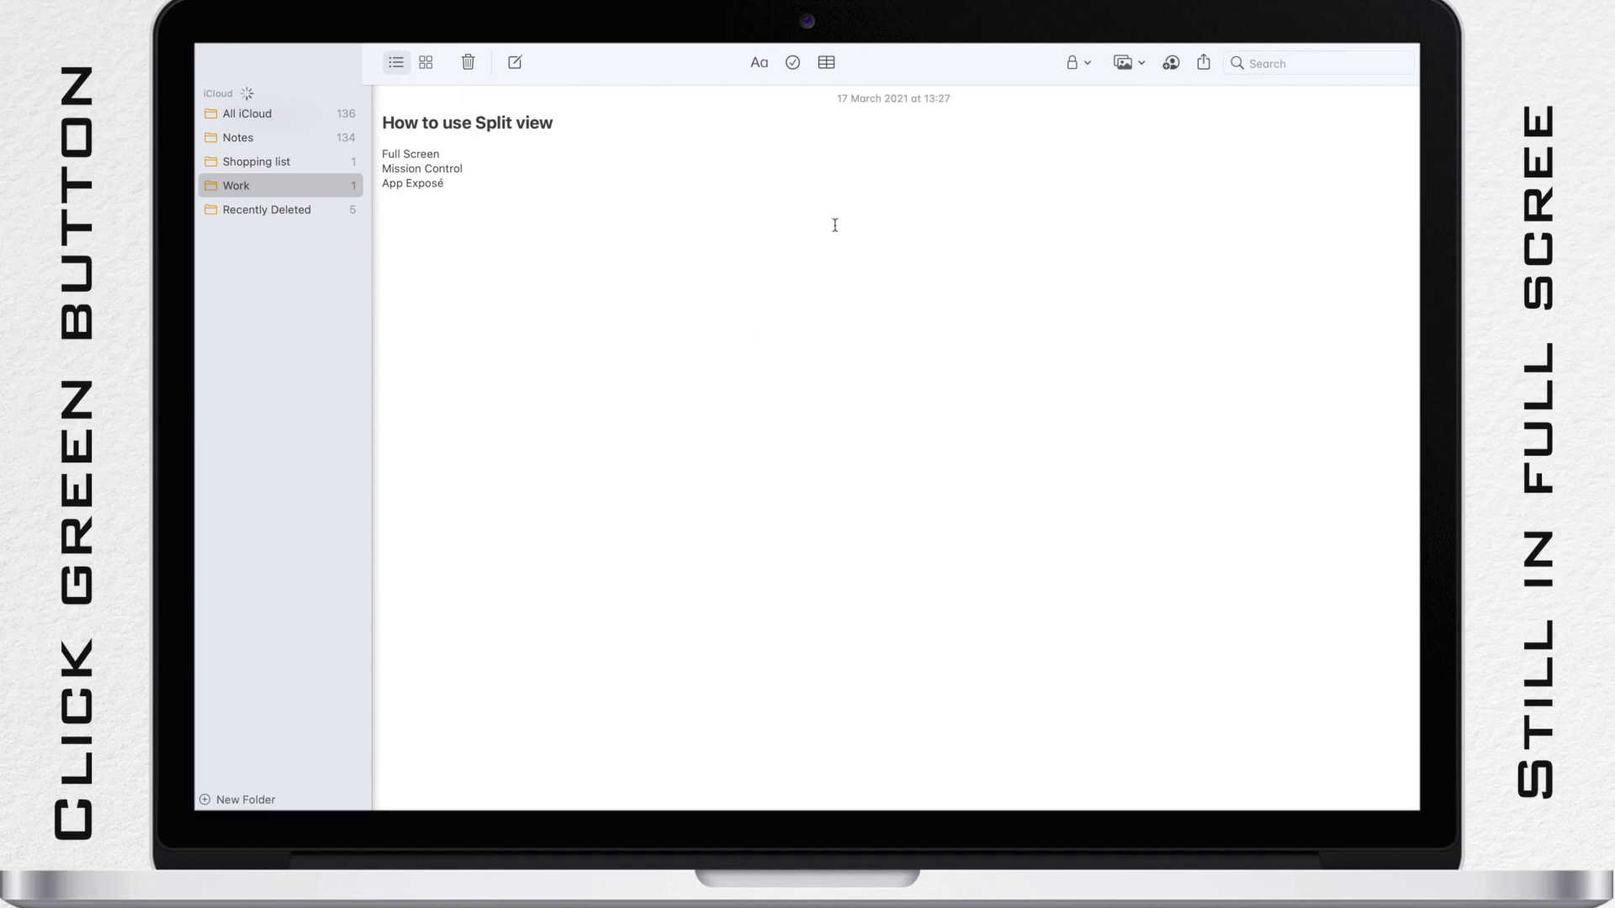
pyautogui.moveTo(491, 44)
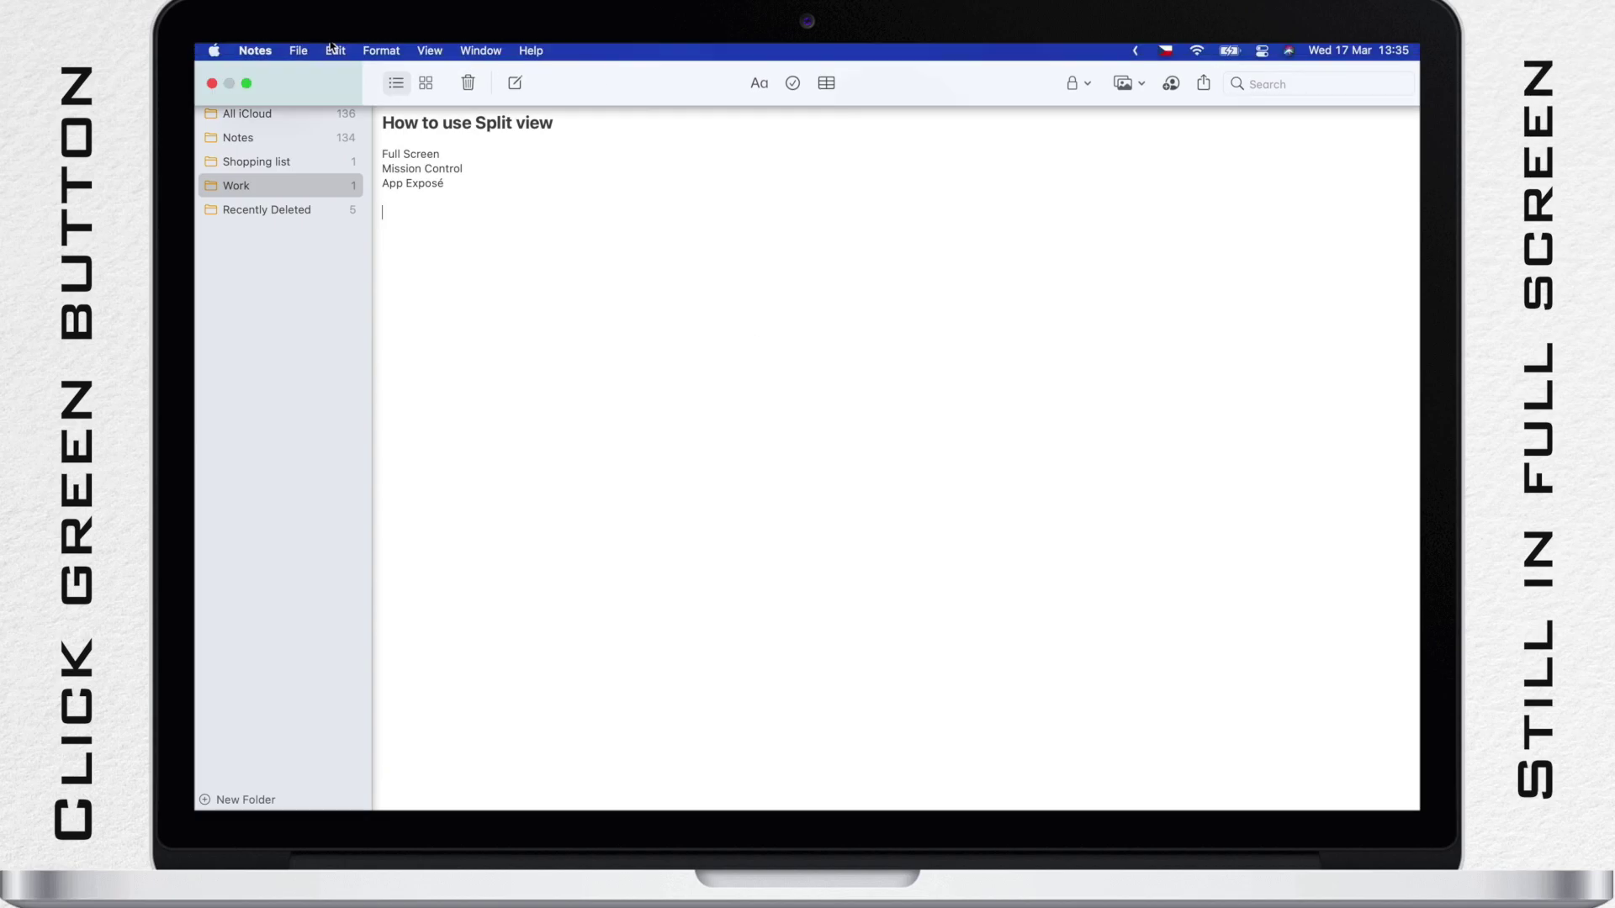
pyautogui.click(244, 84)
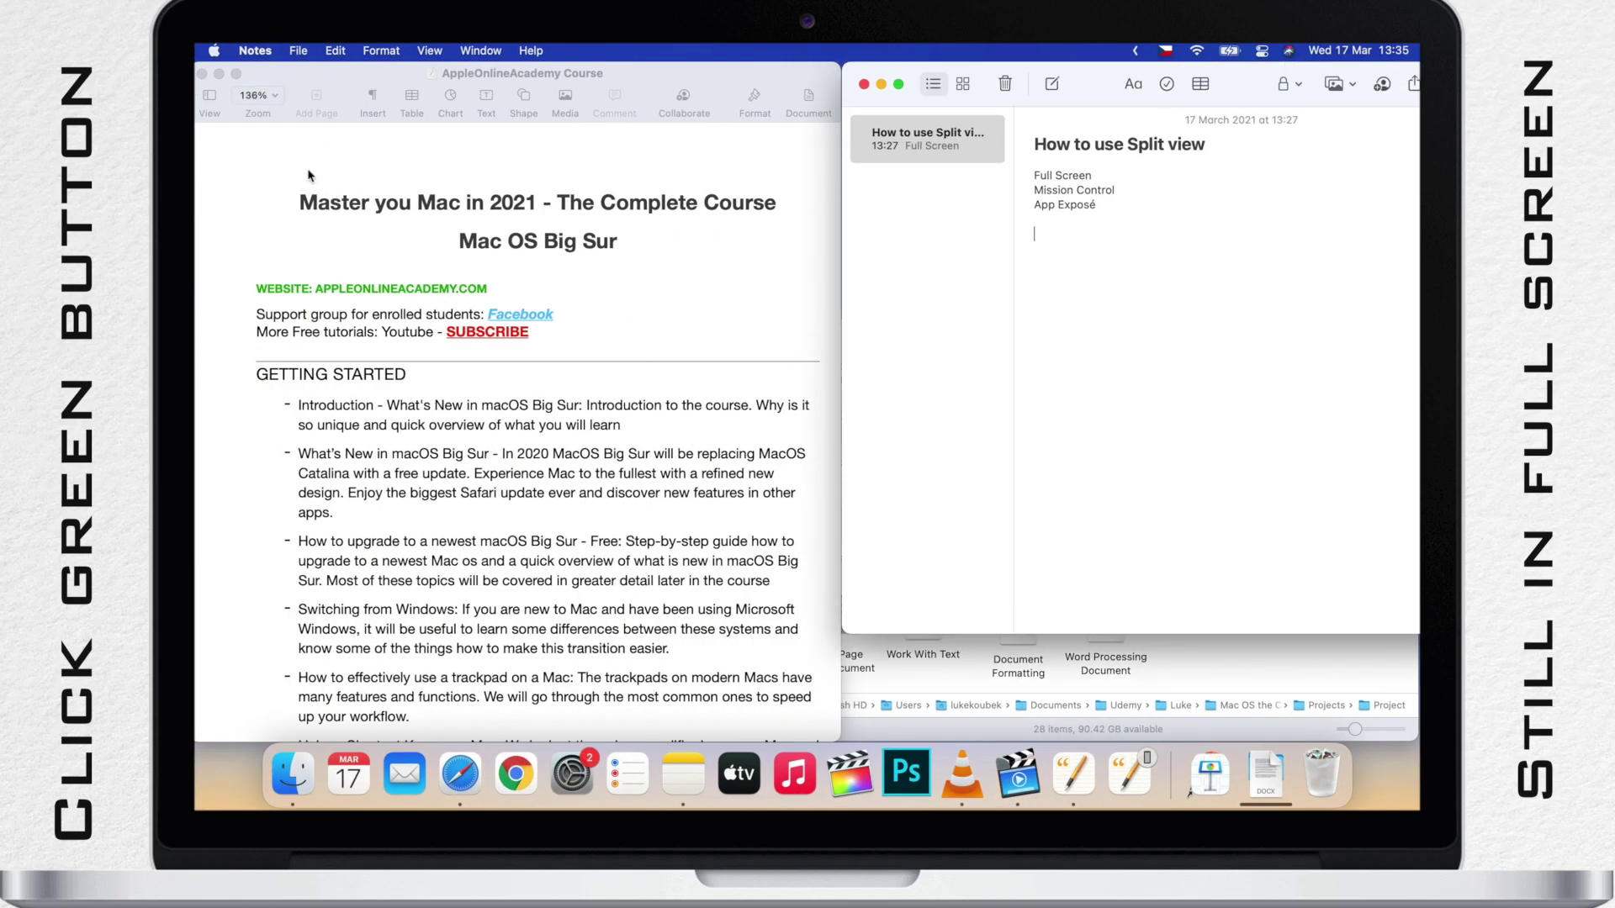
# Step: Tile Pages to the left half again and place Notes in the right half
pyautogui.click(241, 79)
pyautogui.moveTo(236, 74)
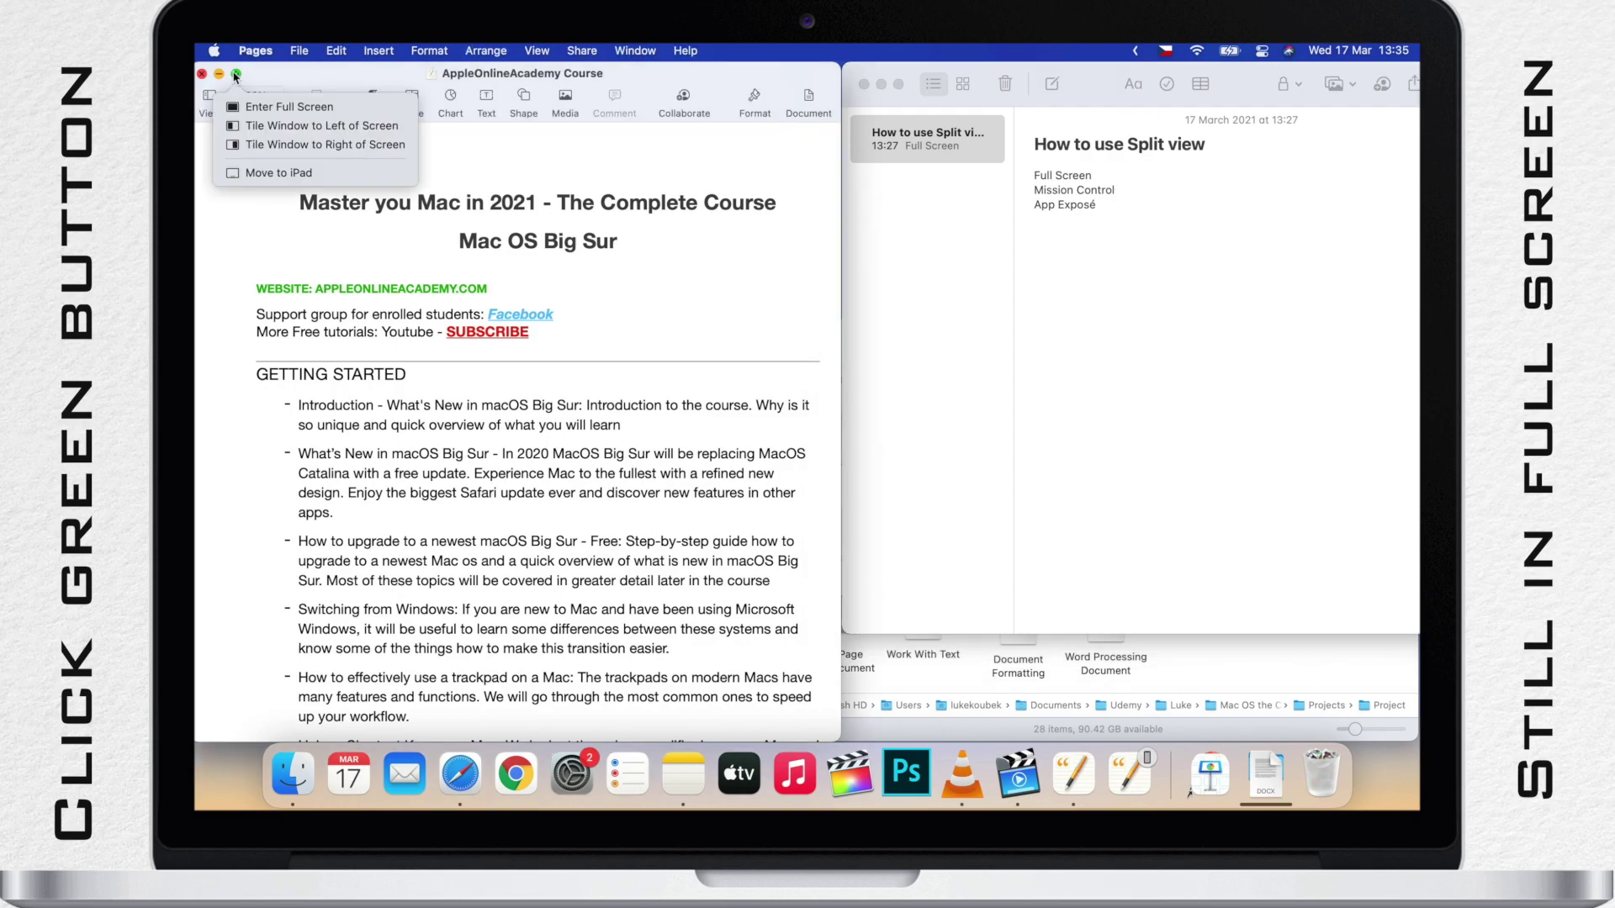
pyautogui.click(250, 126)
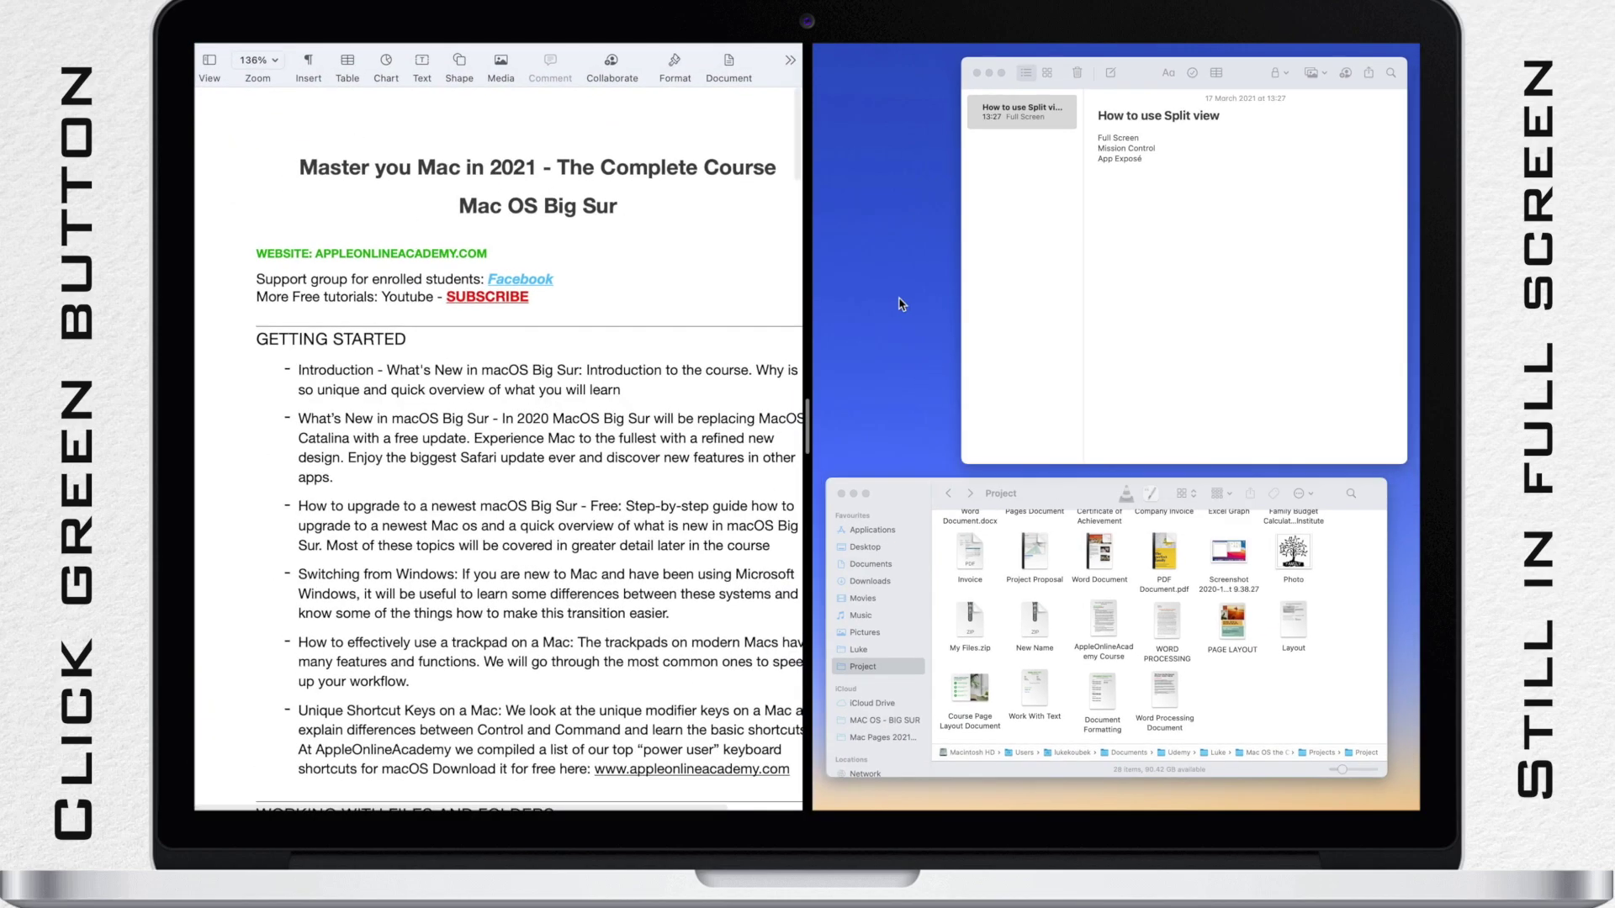
pyautogui.click(1058, 271)
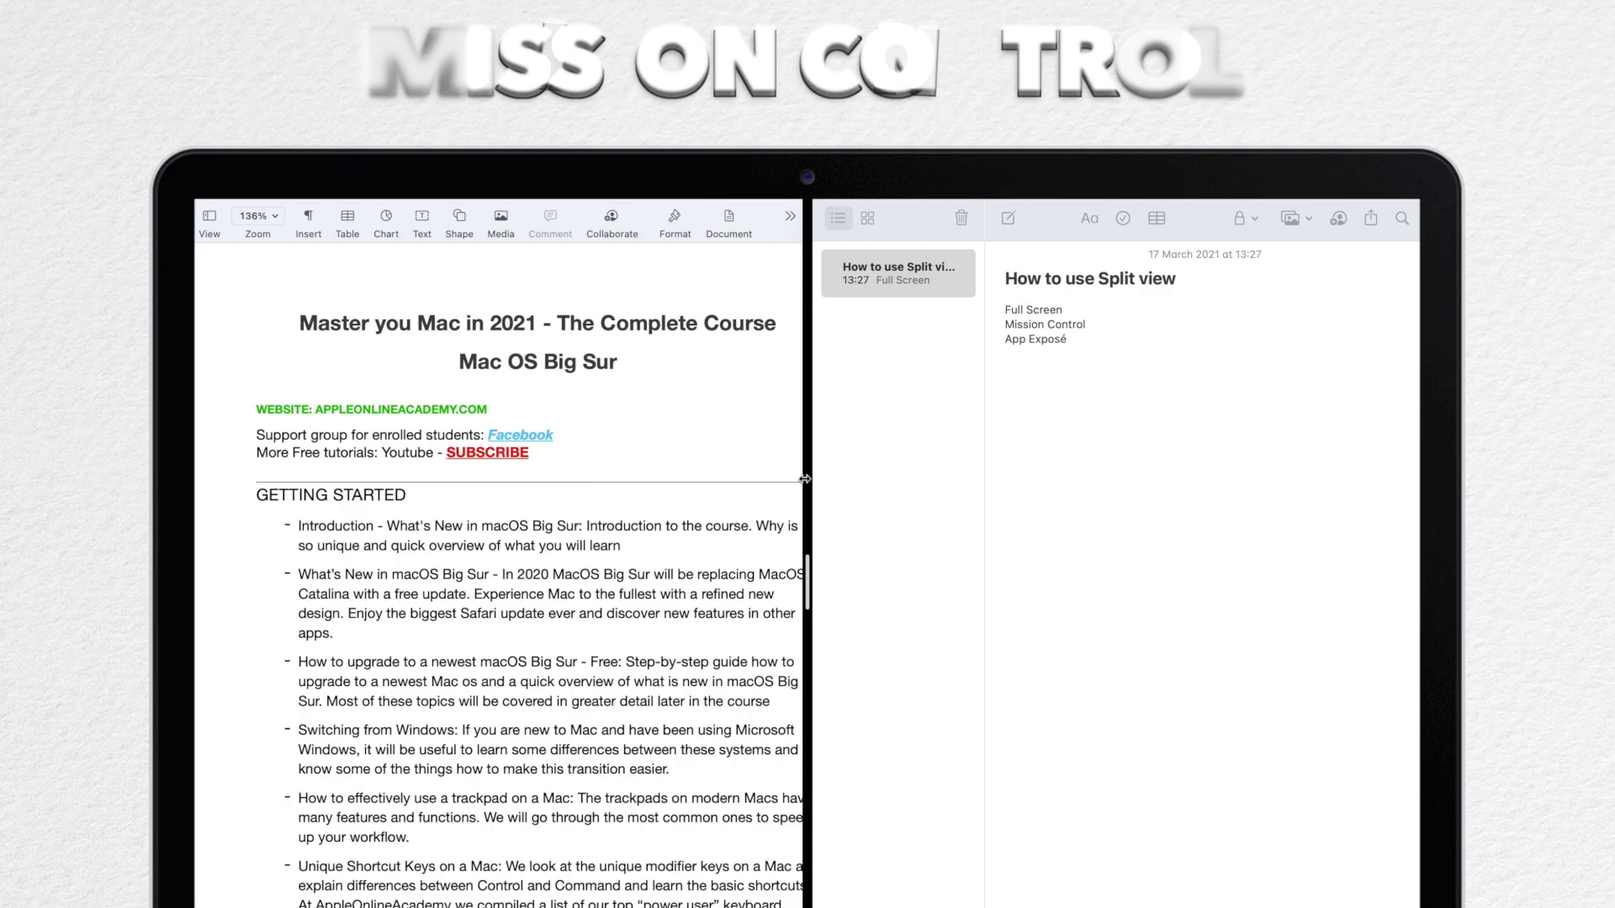
# Step: In Mission Control, exit the Pages & Notes full-screen space and switch to Desktop 3
pyautogui.hotkey('ctrl', 'Up')
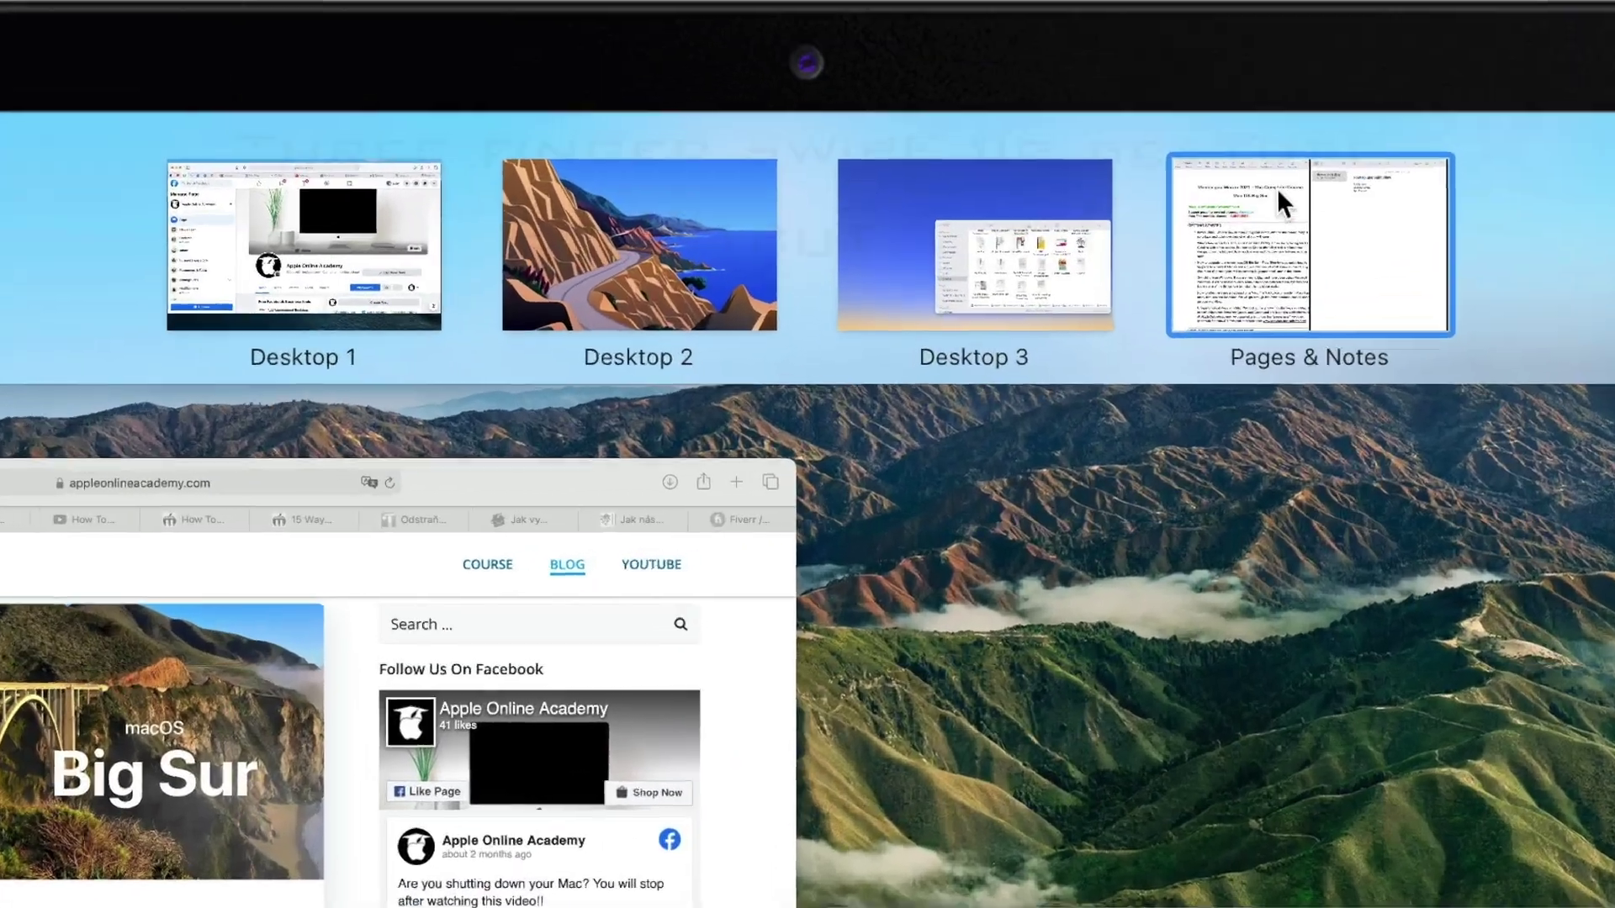
pyautogui.moveTo(1226, 211)
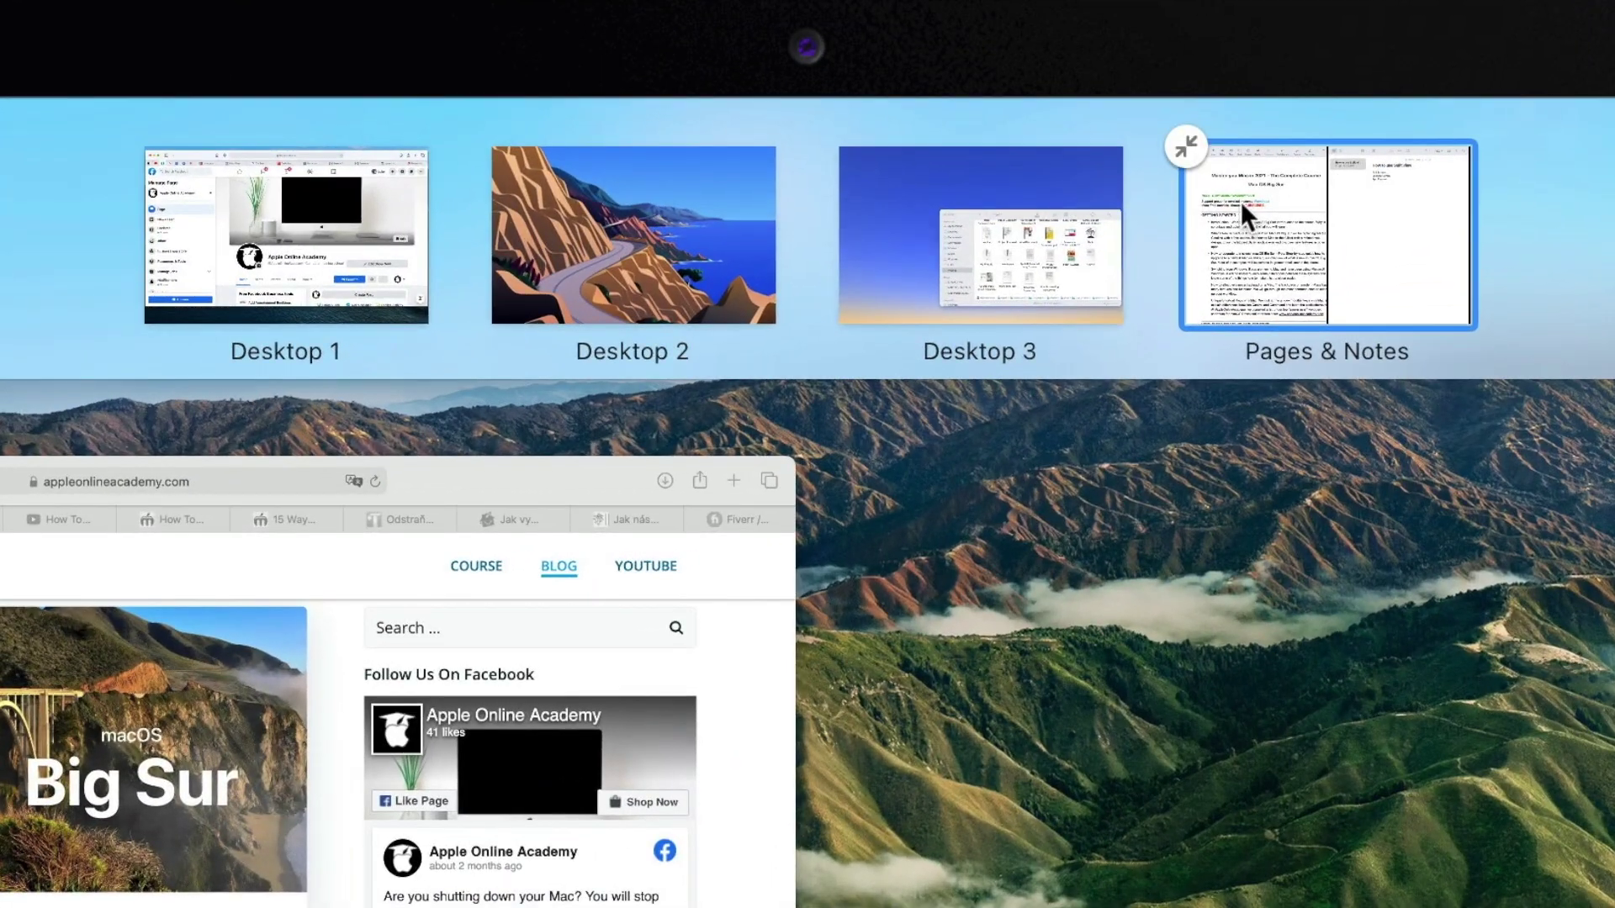
pyautogui.click(1188, 148)
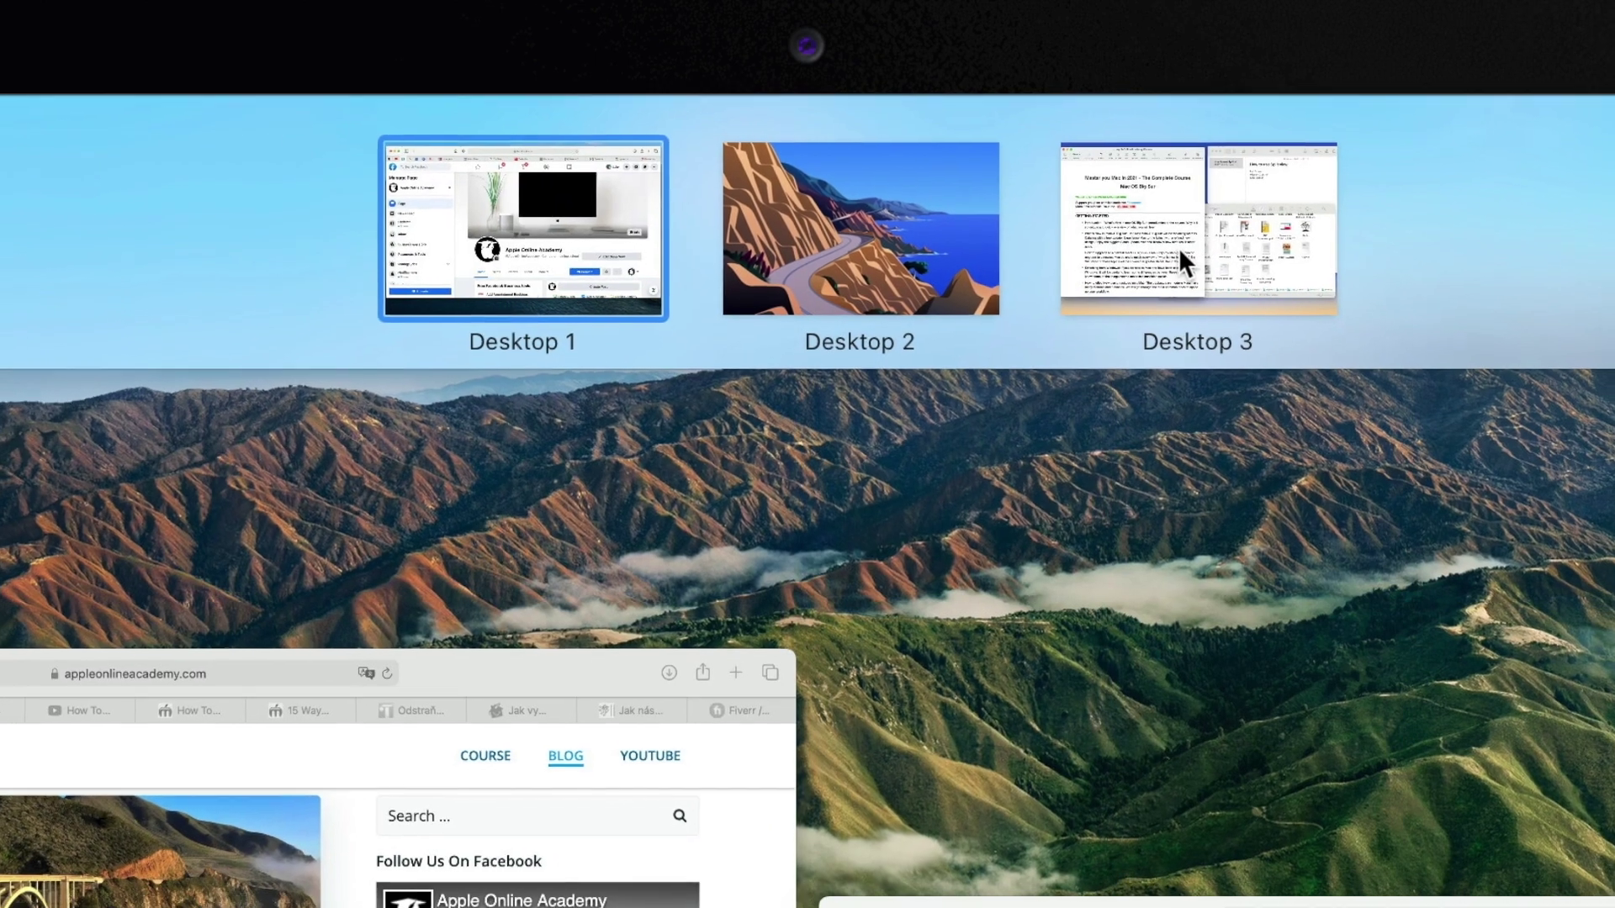
pyautogui.click(1179, 247)
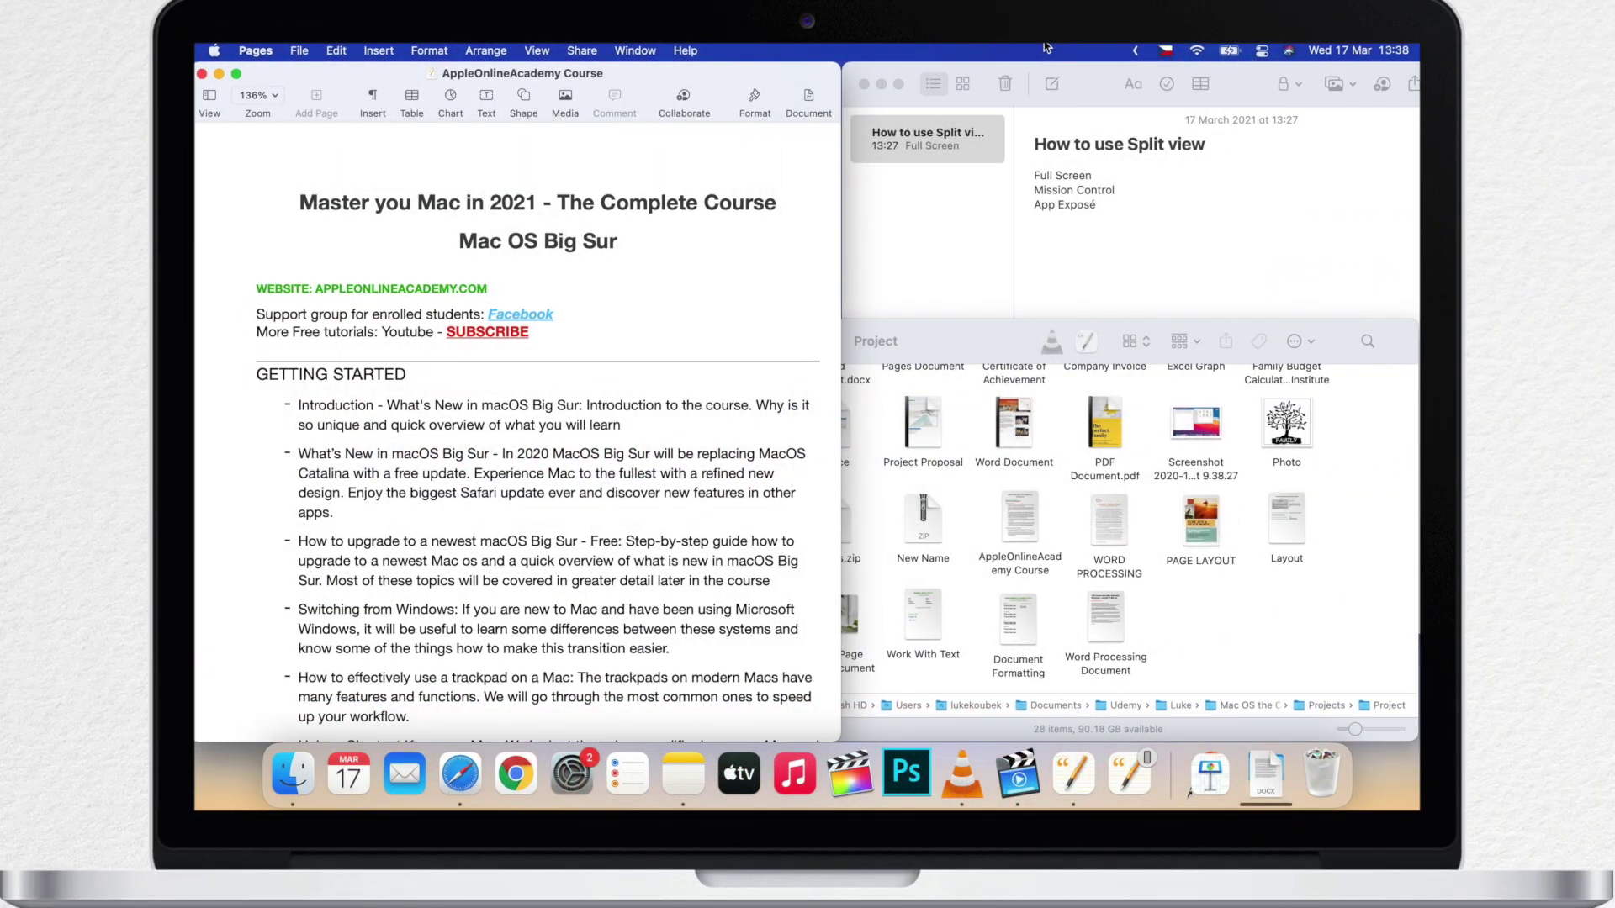
# Step: Open Mission Control with Control-Up to spread out the Pages, Finder and Notes windows
pyautogui.hotkey('ctrl', 'Up')
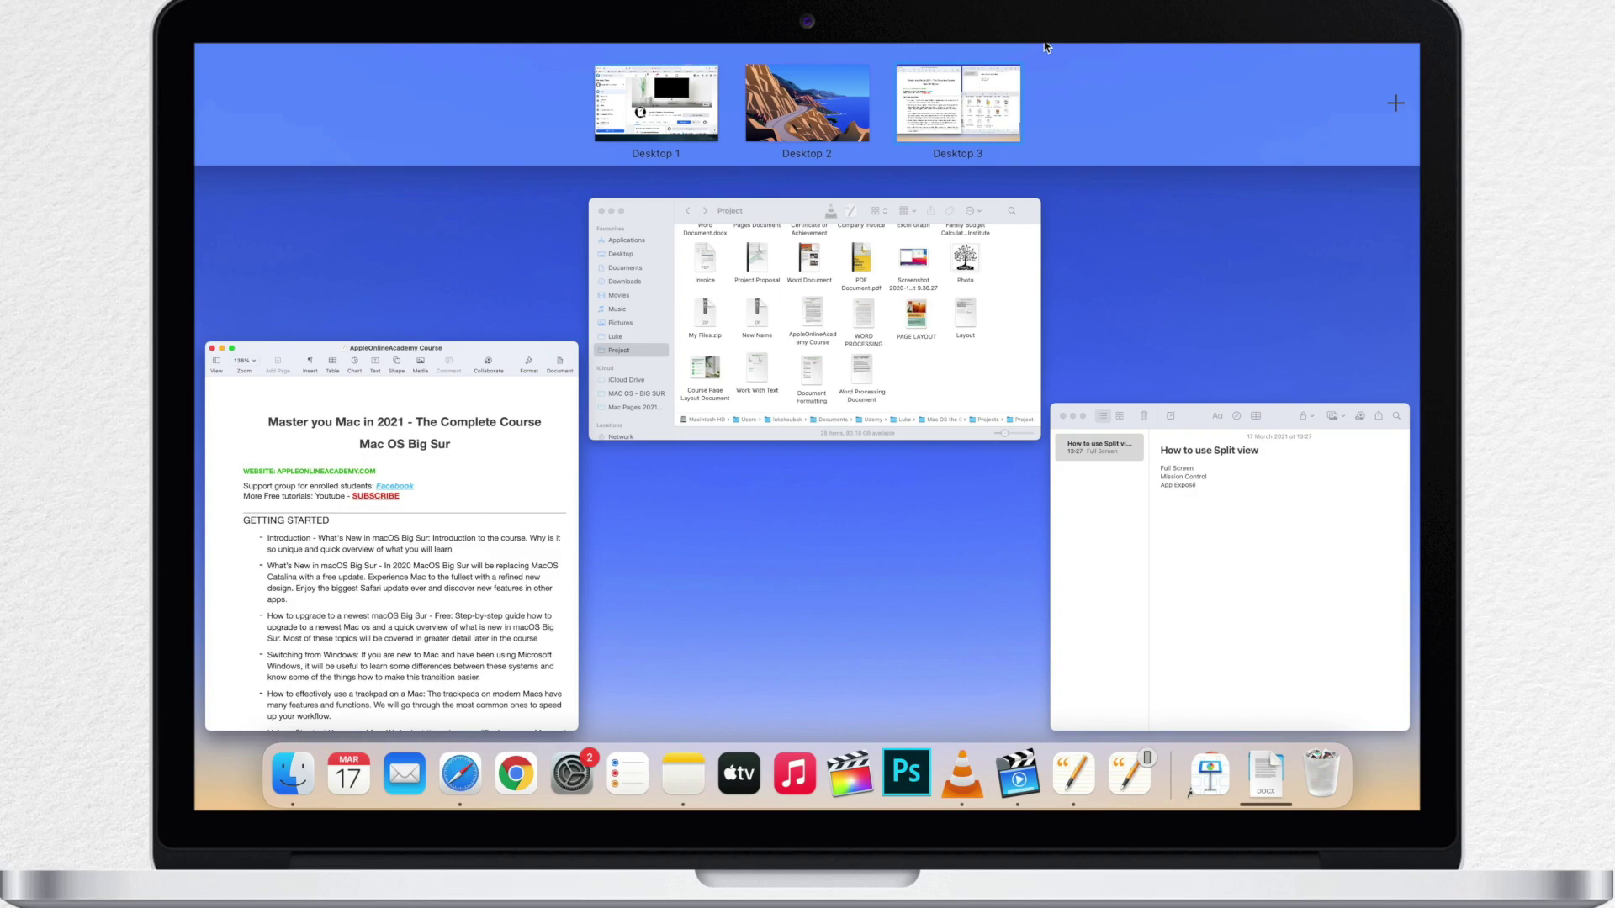
# Step: Enable the App Exposé gesture in System Preferences' Trackpad More Gestures pane
pyautogui.click(576, 769)
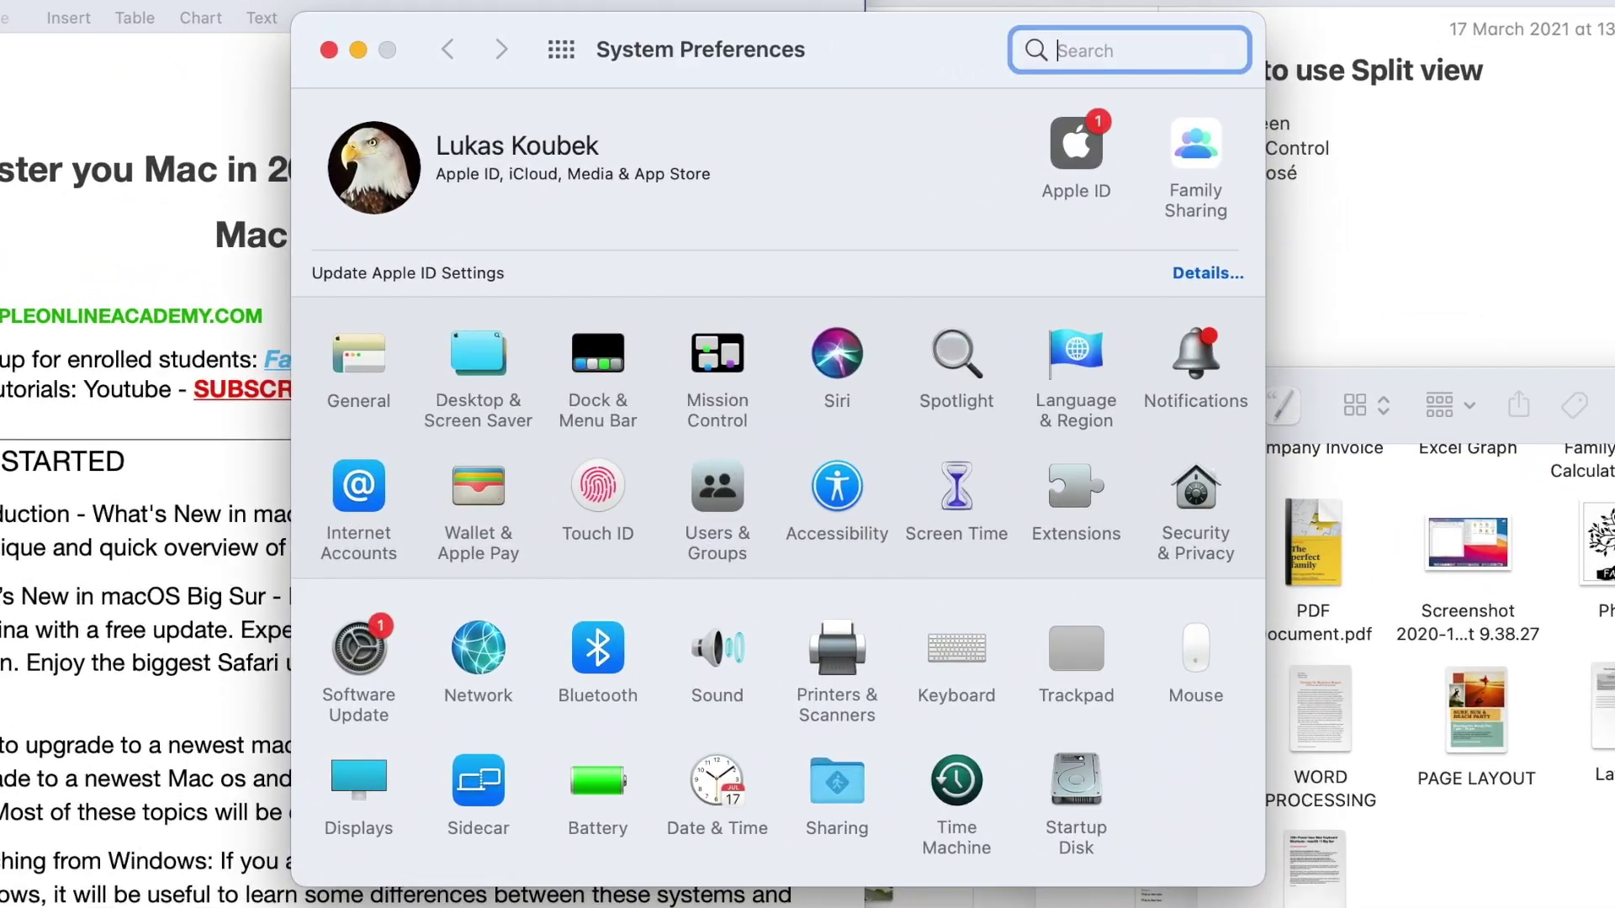
pyautogui.click(1059, 659)
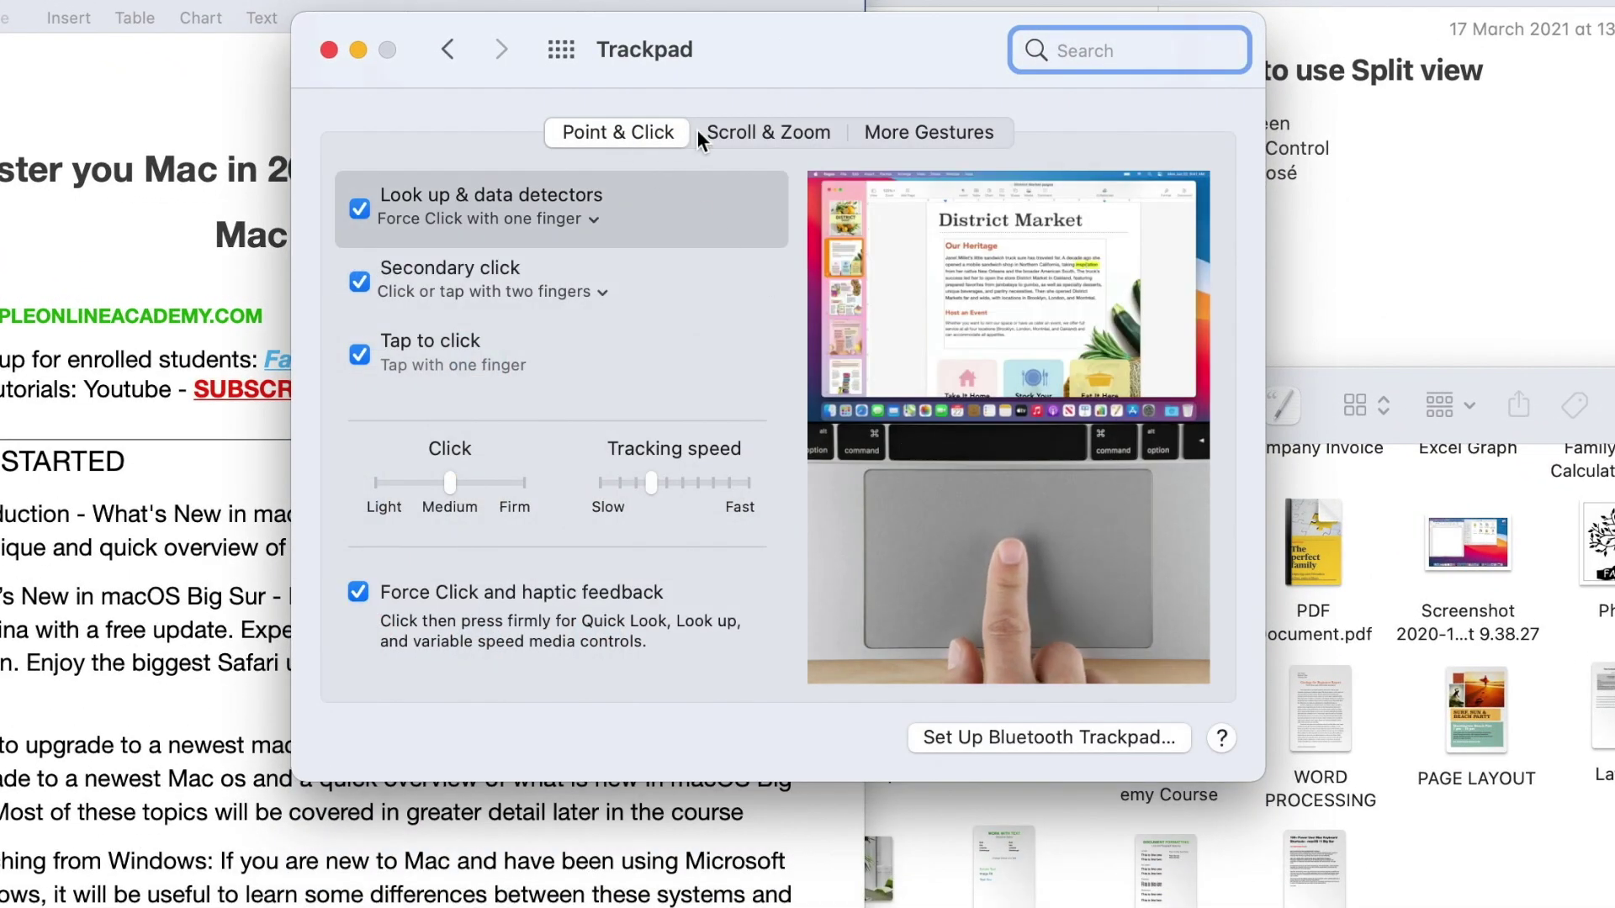
pyautogui.click(938, 128)
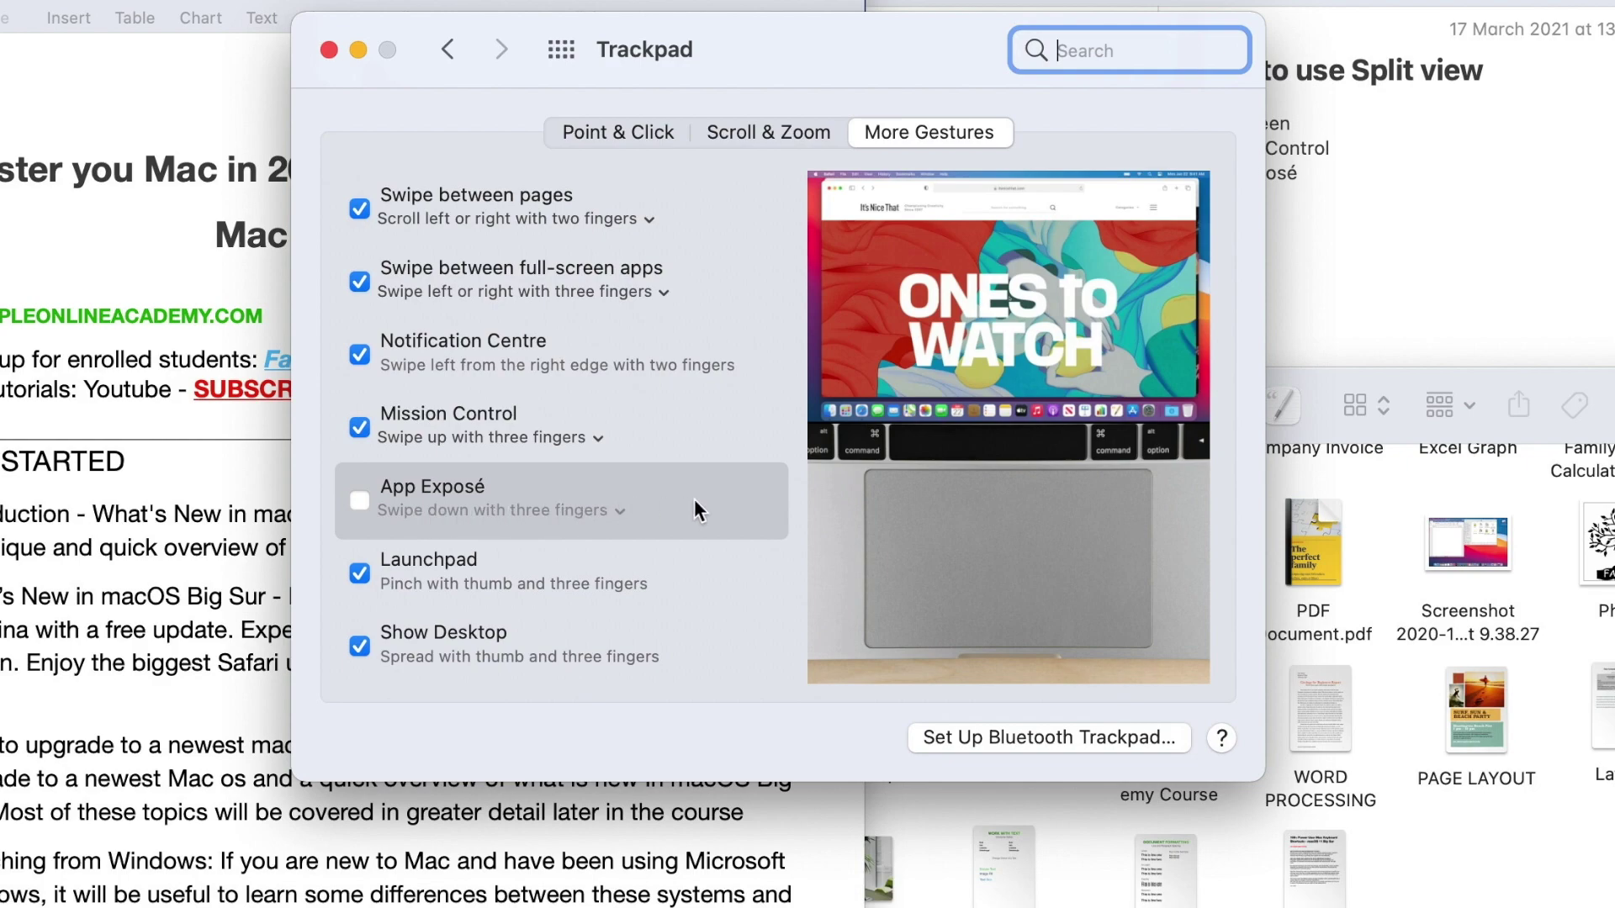
pyautogui.click(361, 501)
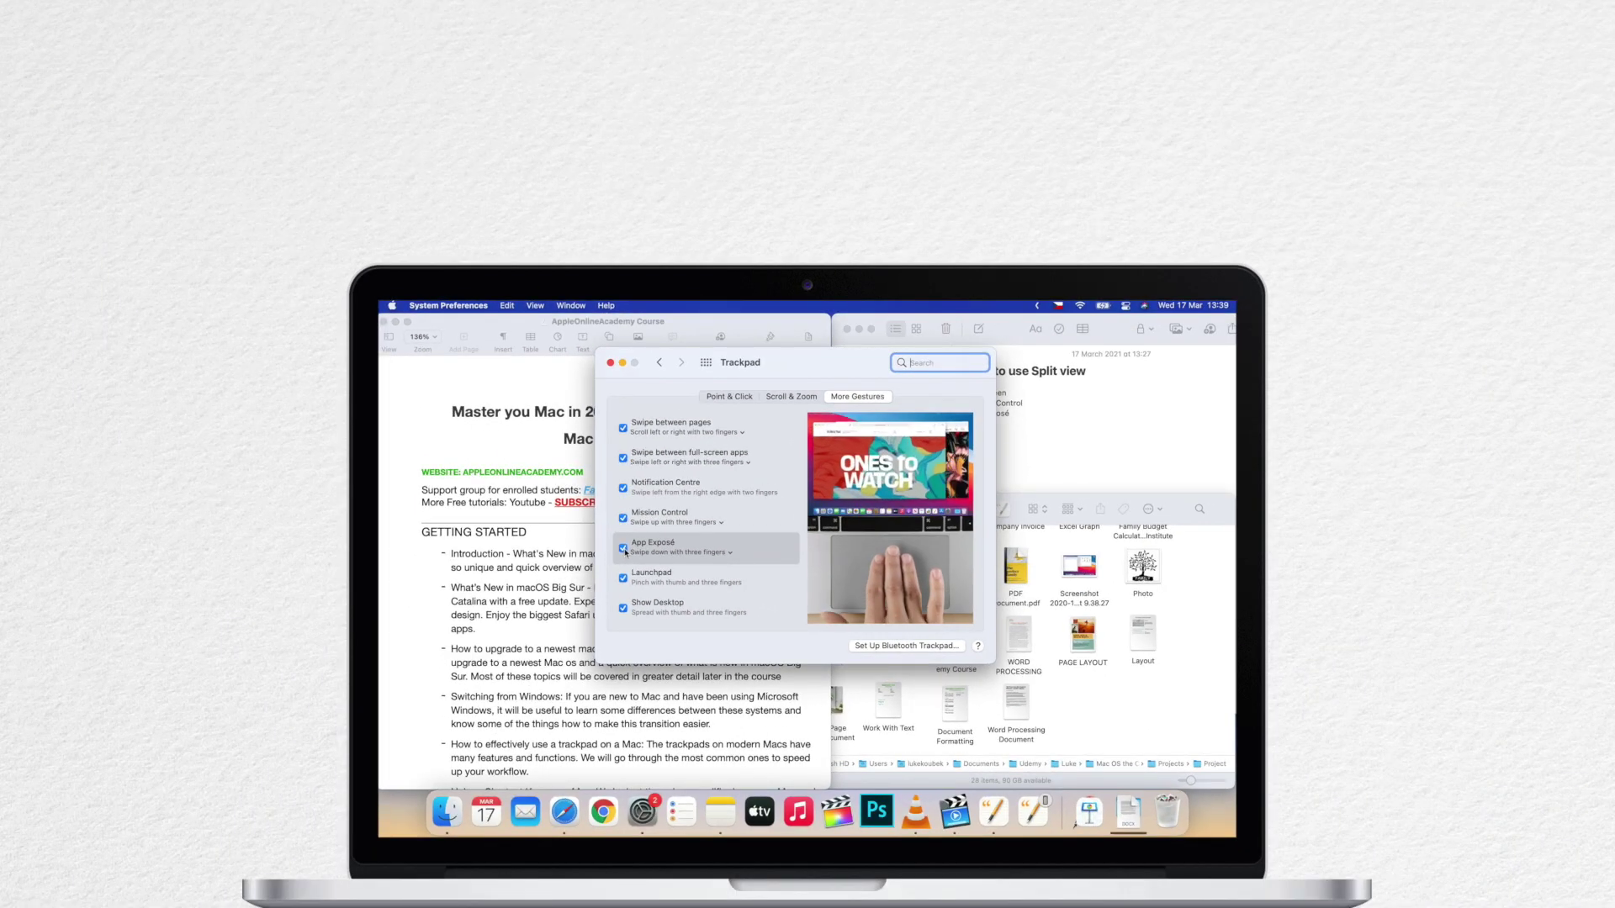
# Step: Close Trackpad preferences, open Word Processing Document in Pages, and open a new Finder window
pyautogui.click(611, 362)
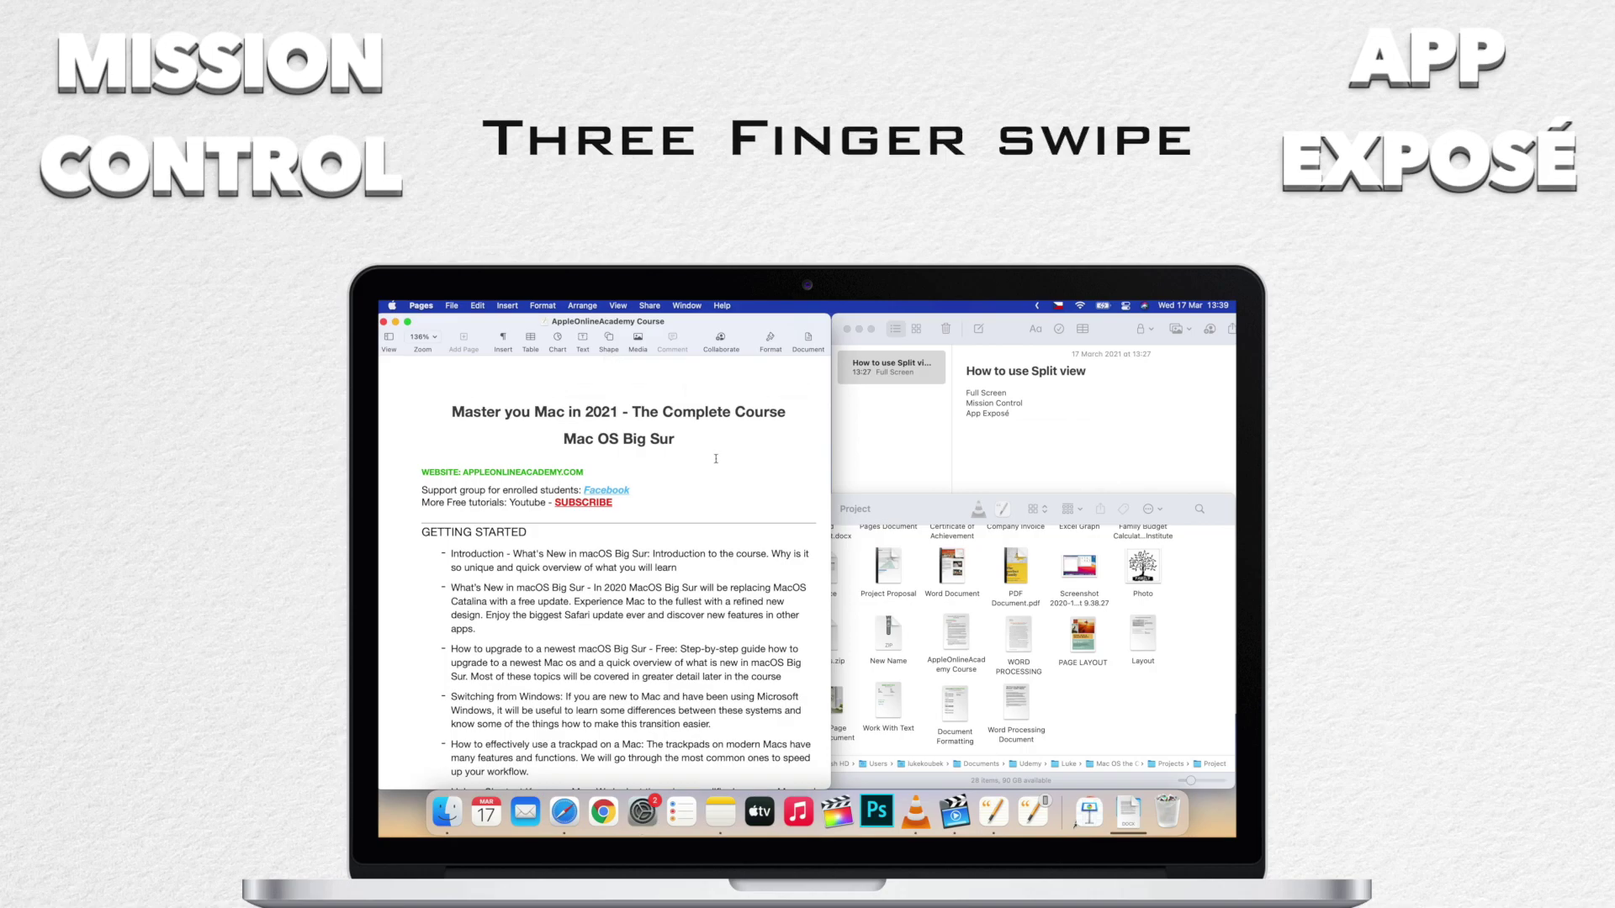
pyautogui.click(1021, 701)
pyautogui.press('space')
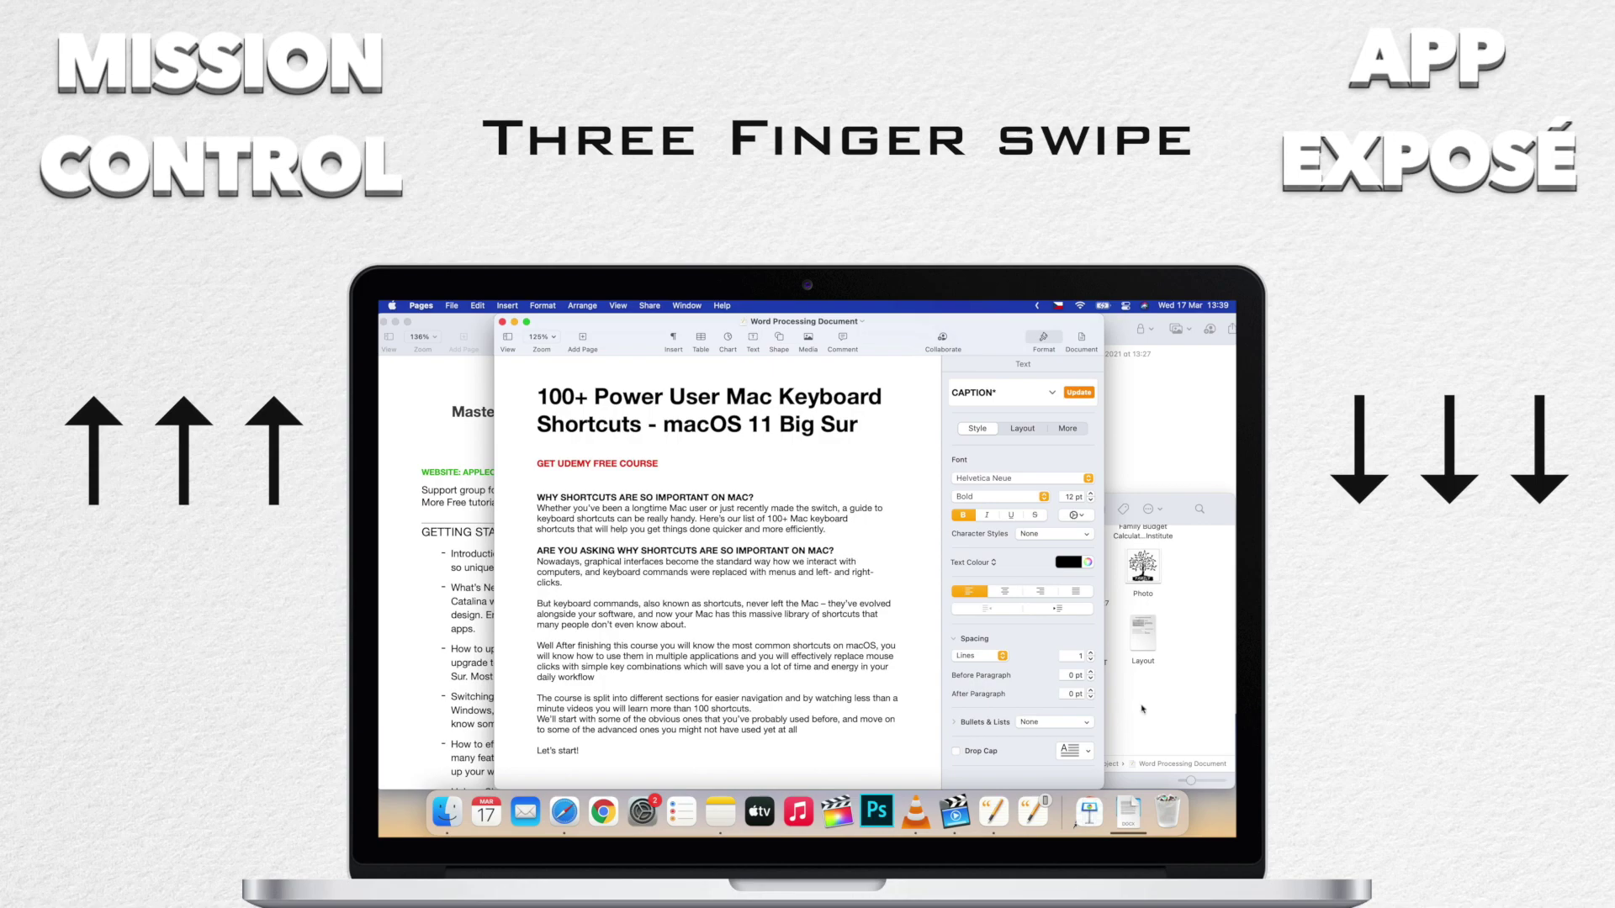
pyautogui.click(1153, 709)
pyautogui.press('super+n')
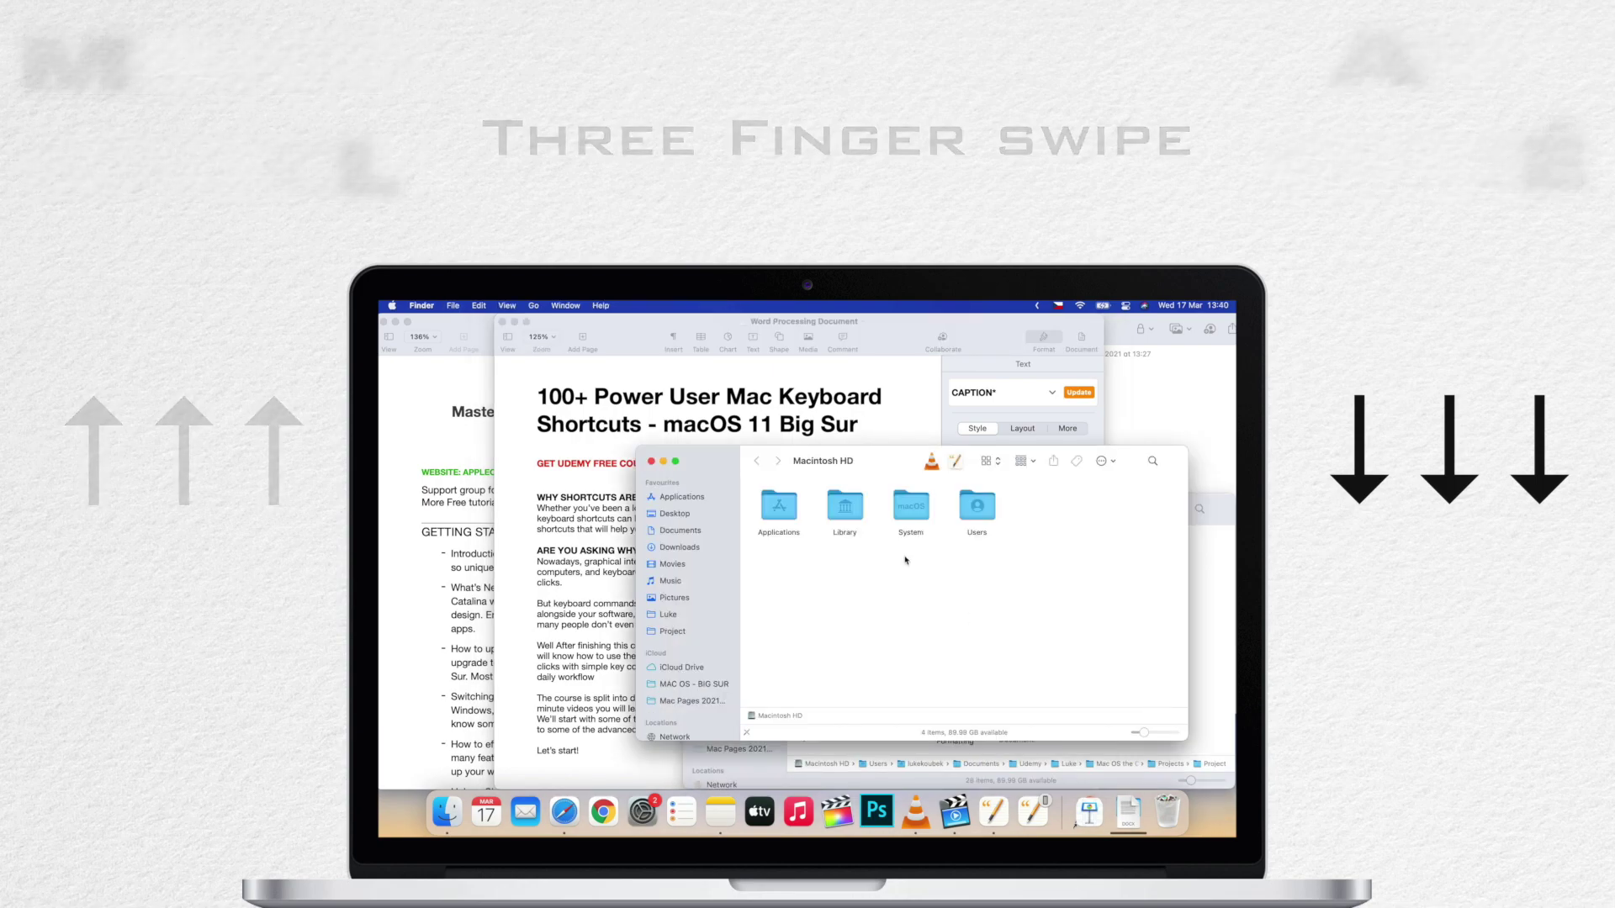
# Step: Toggle Mission Control on and off, then show Pages' documents in App Exposé
pyautogui.hotkey('ctrl', 'Up')
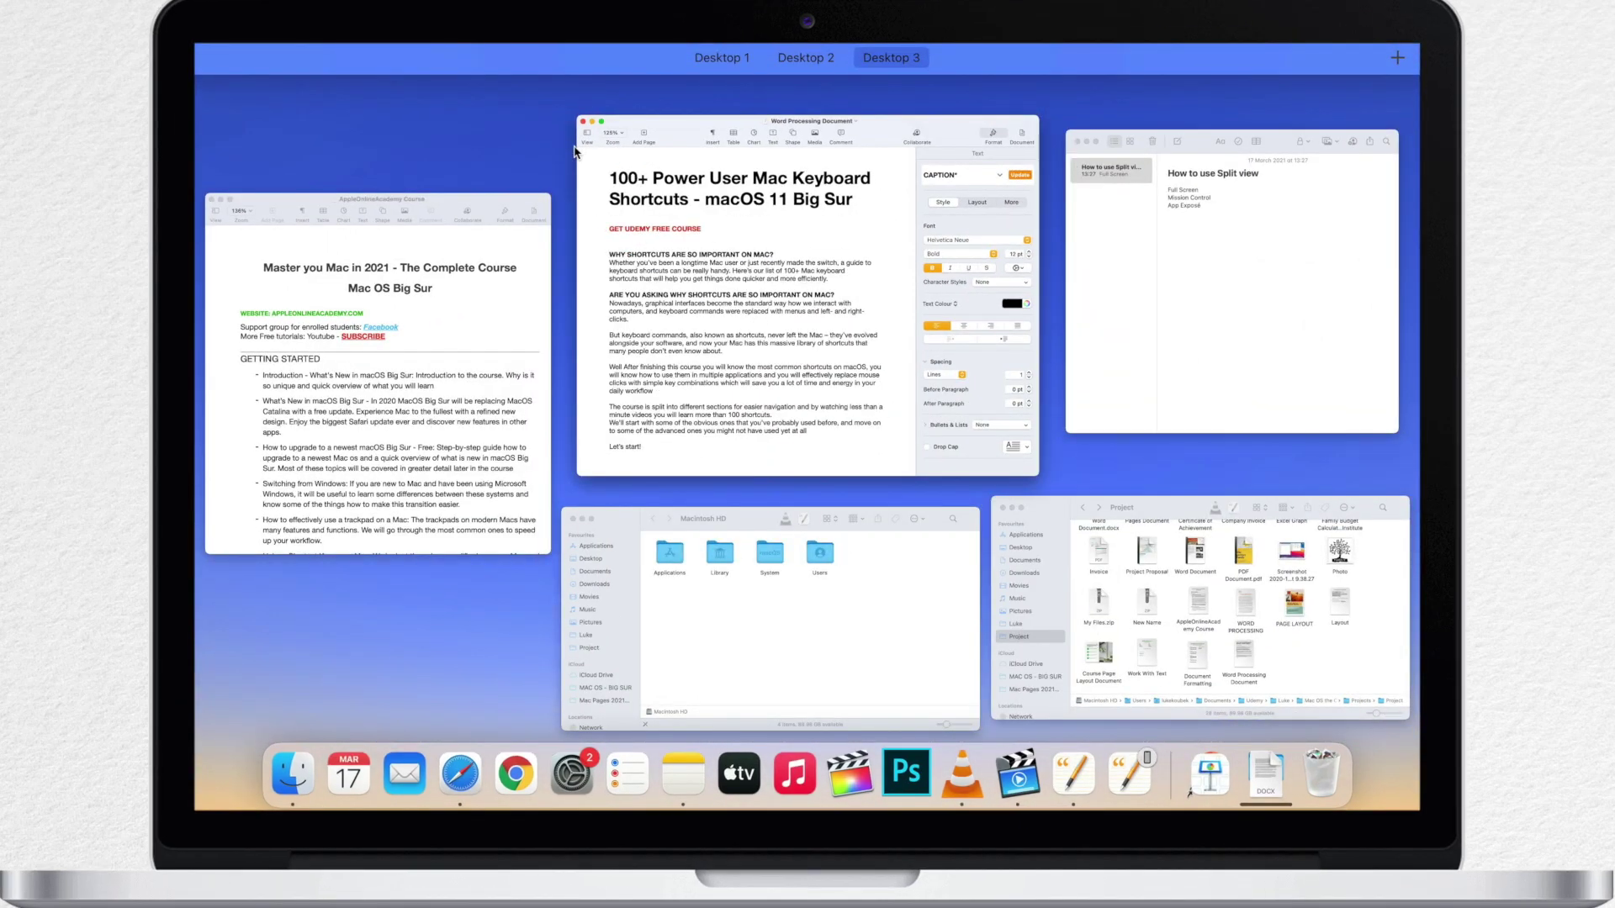
pyautogui.hotkey('ctrl', 'Up')
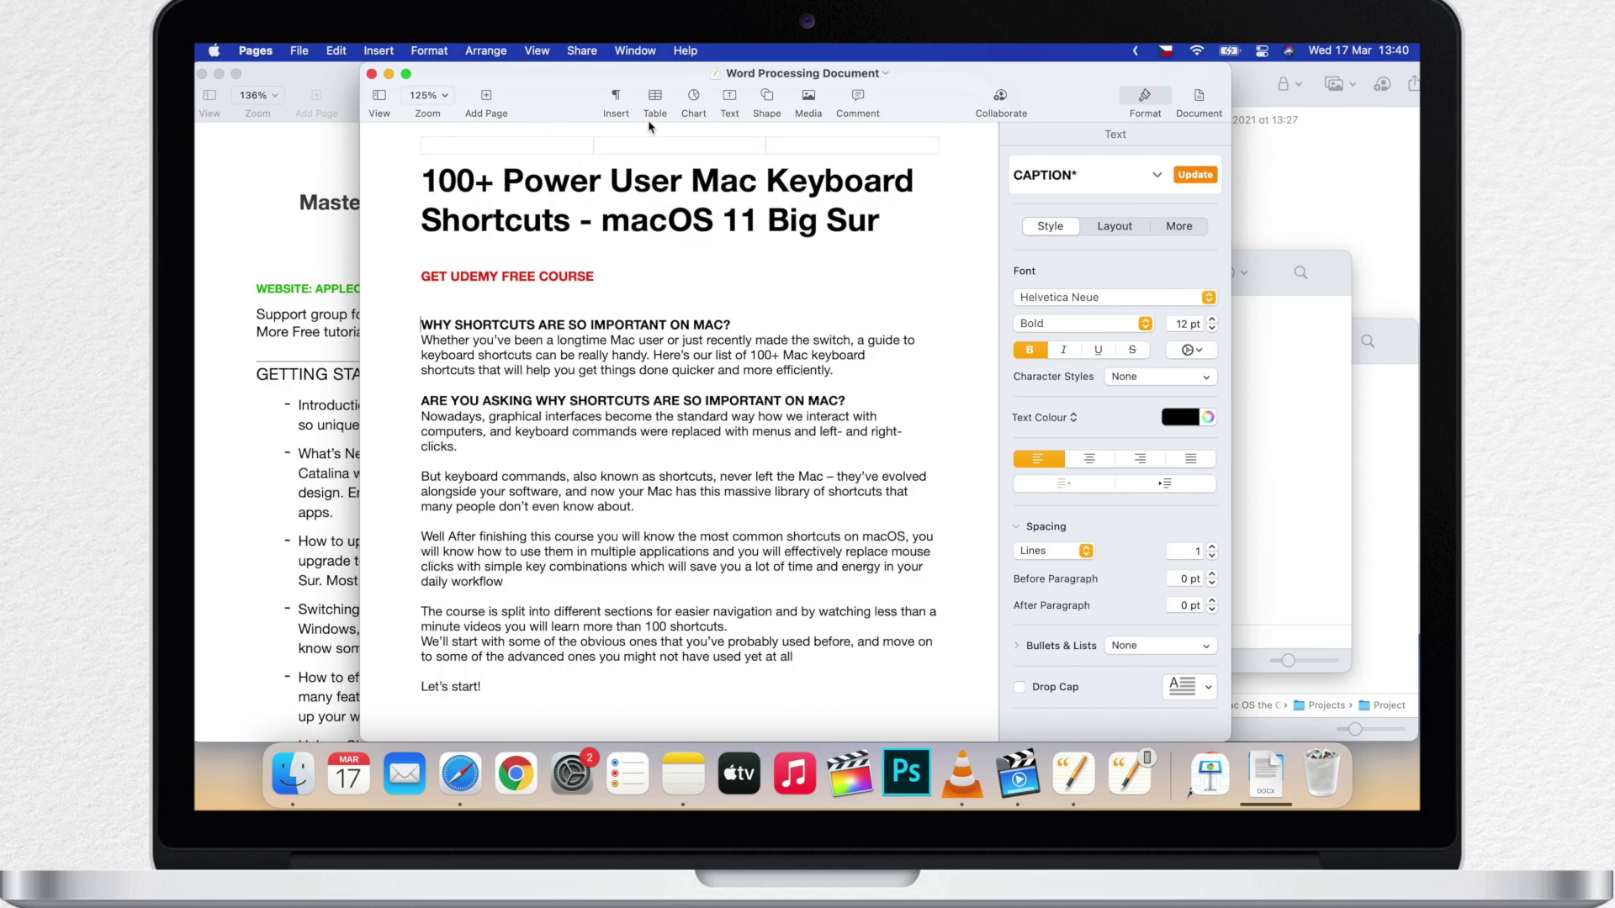
pyautogui.hotkey('ctrl', 'Down')
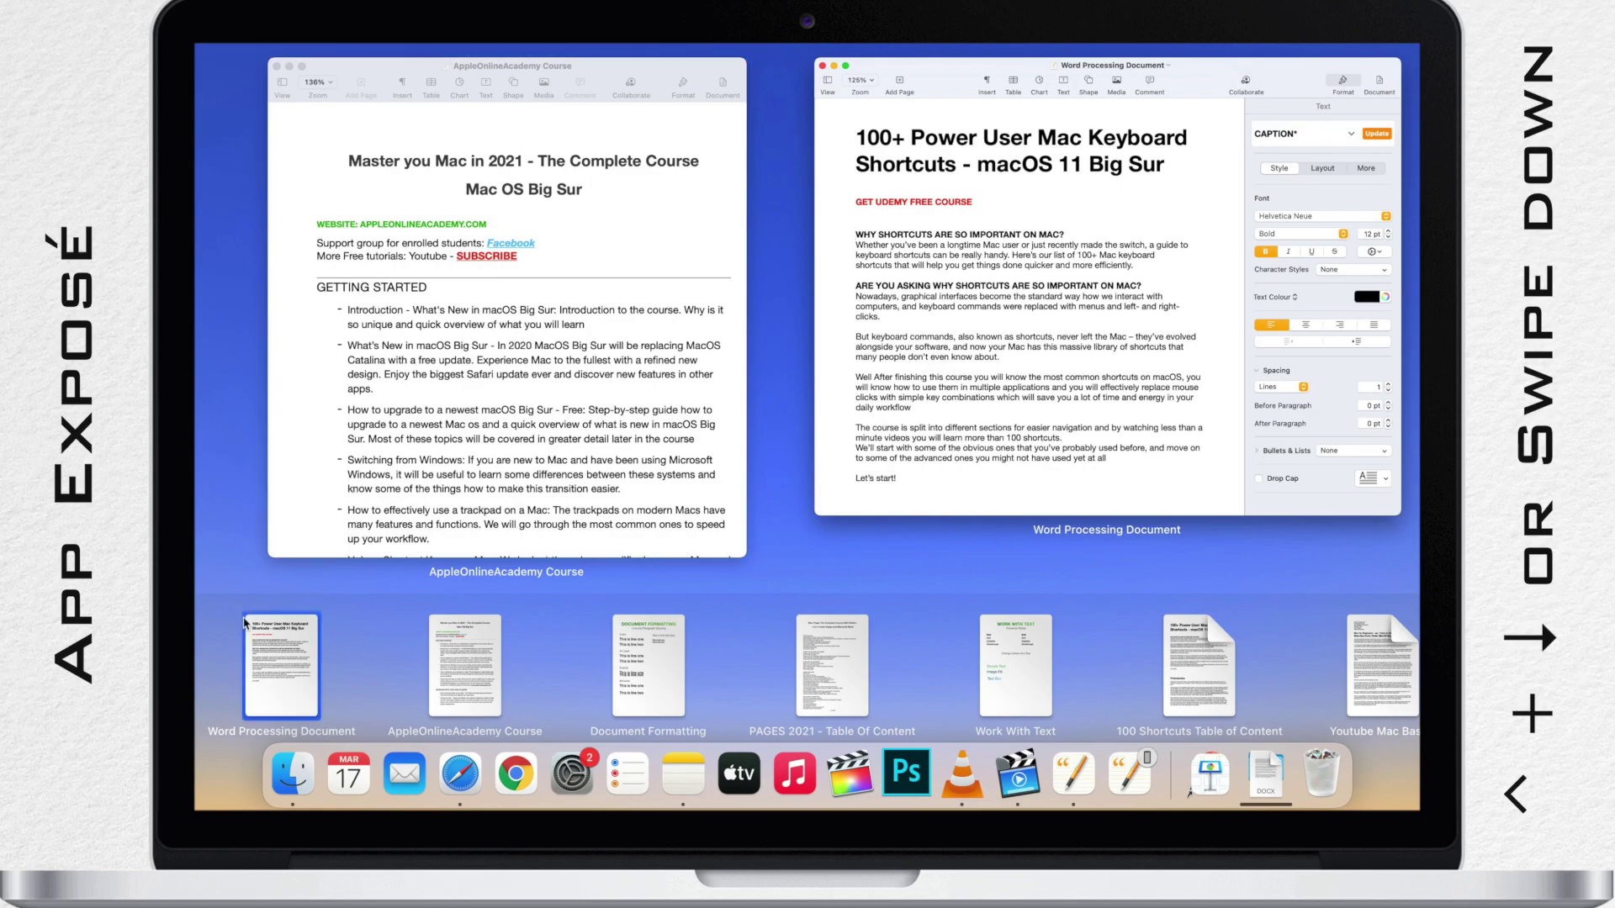
# Step: Bring the Macintosh HD Finder window forward and preview Finder's windows in App Exposé
pyautogui.click(864, 322)
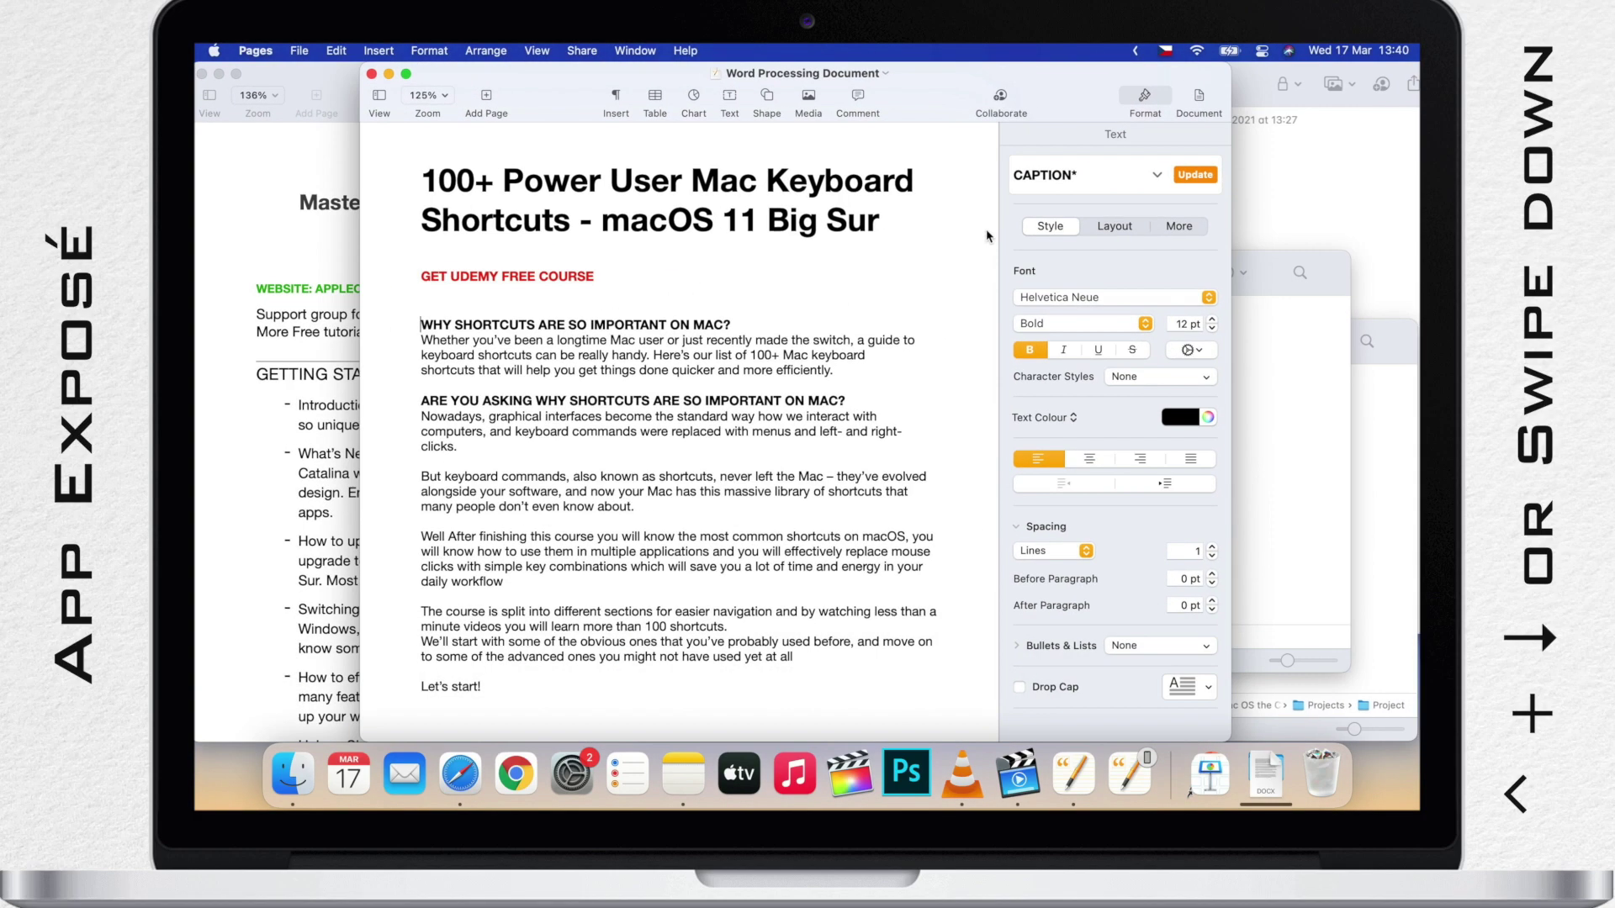
pyautogui.click(1290, 340)
pyautogui.hotkey('ctrl', 'Down')
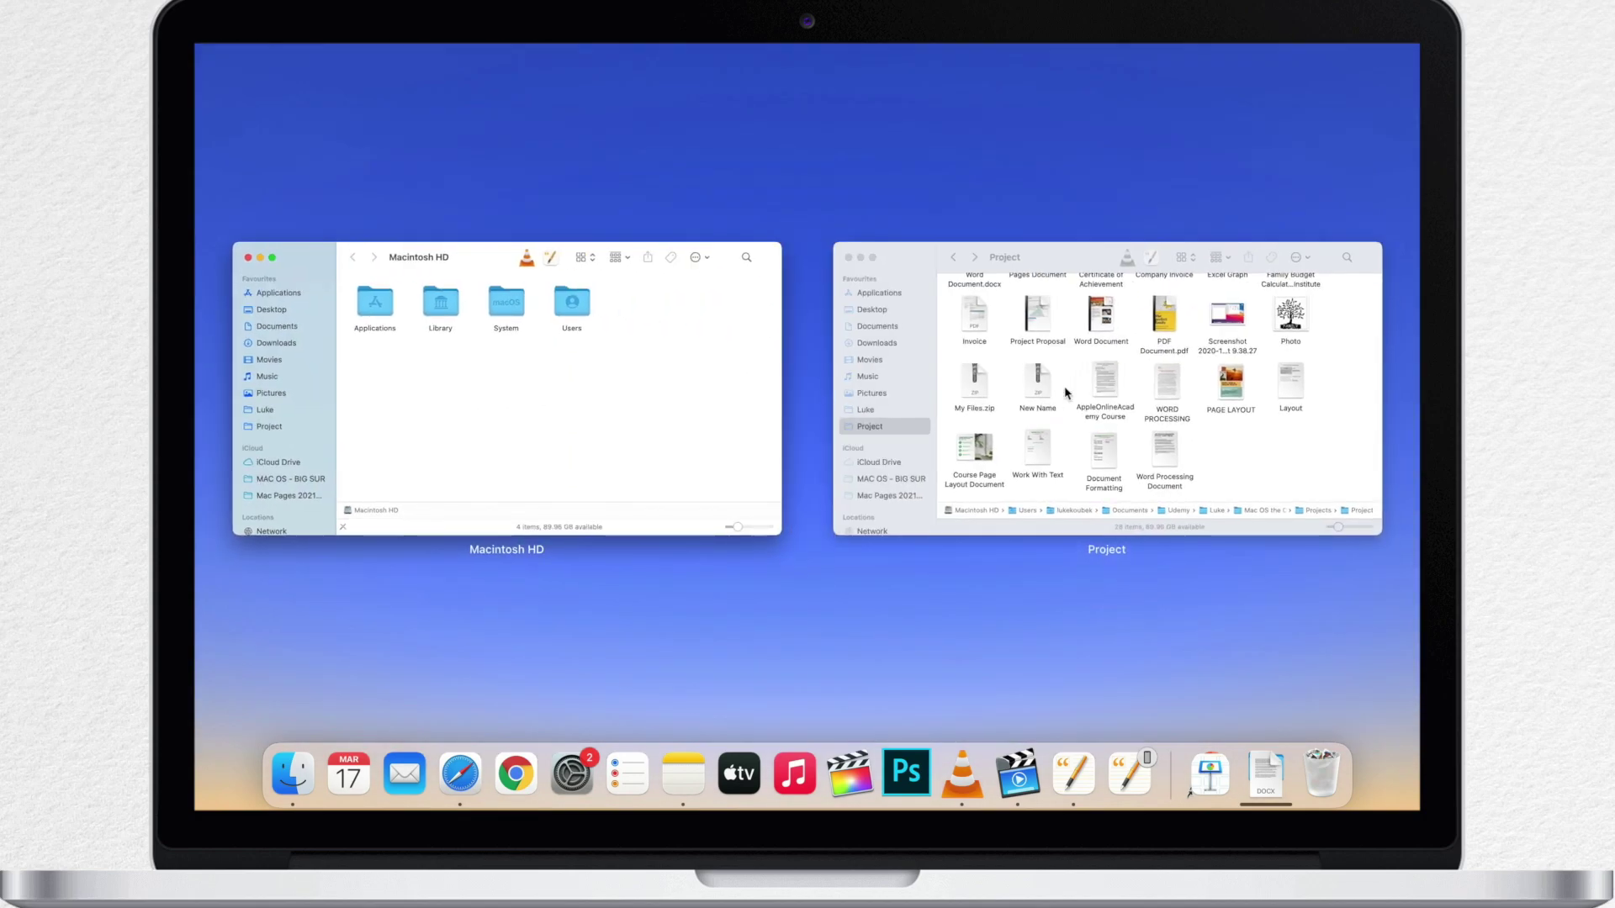
pyautogui.press('Escape')
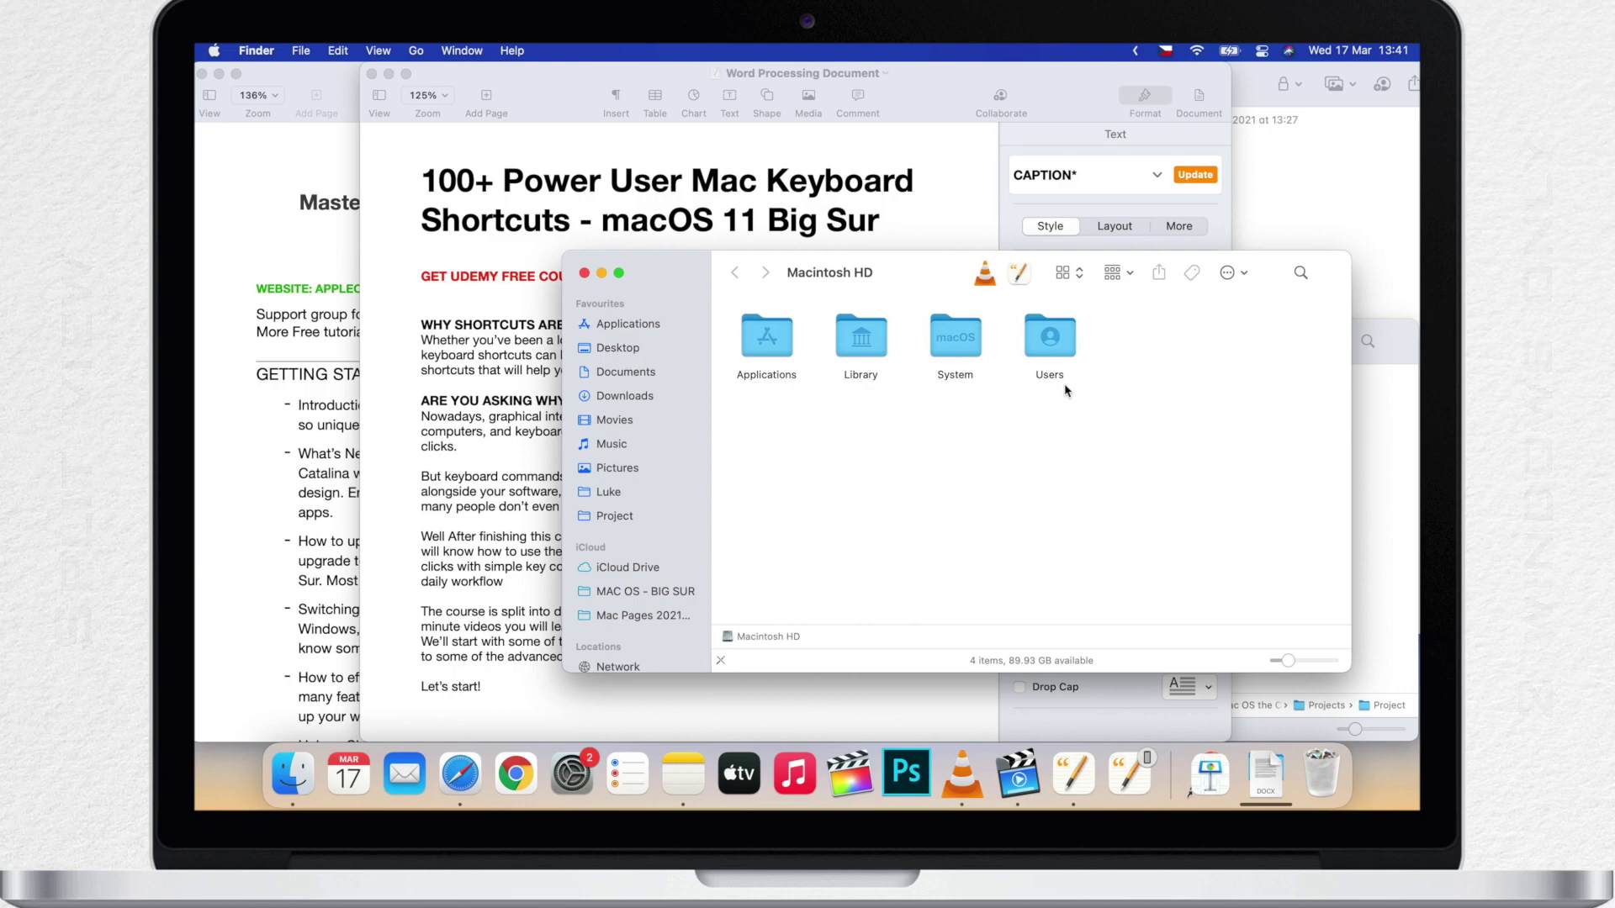
# Step: Toggle Mission Control and App Exposé again, then use Show Desktop to clear all windows
pyautogui.hotkey('ctrl', 'Up')
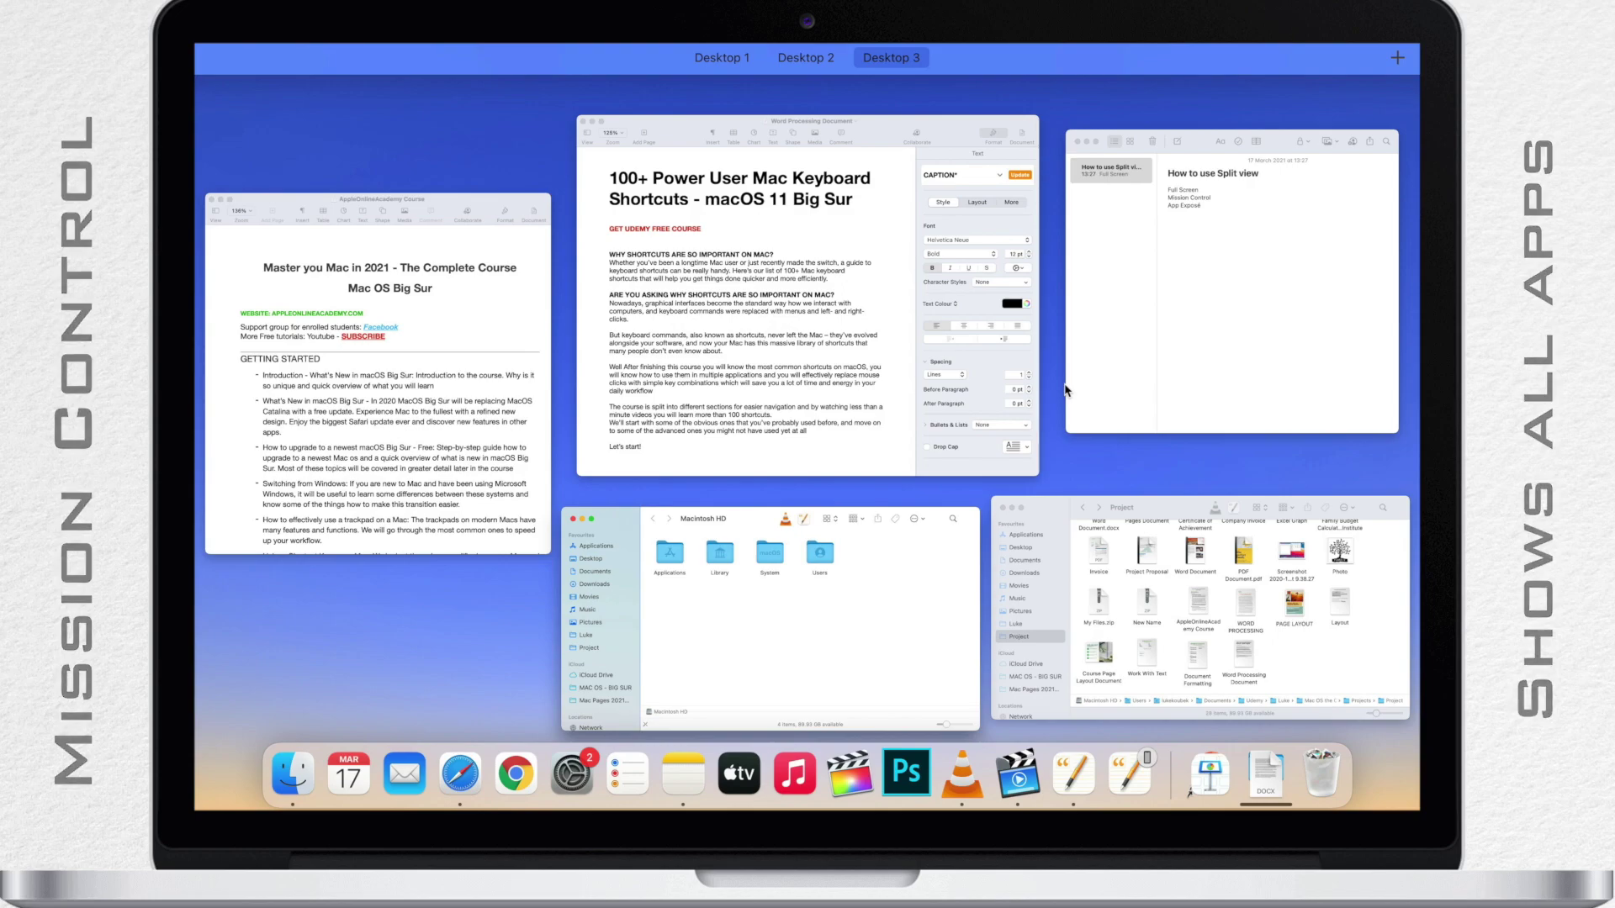
pyautogui.hotkey('ctrl', 'Up')
pyautogui.hotkey('ctrl', 'Down')
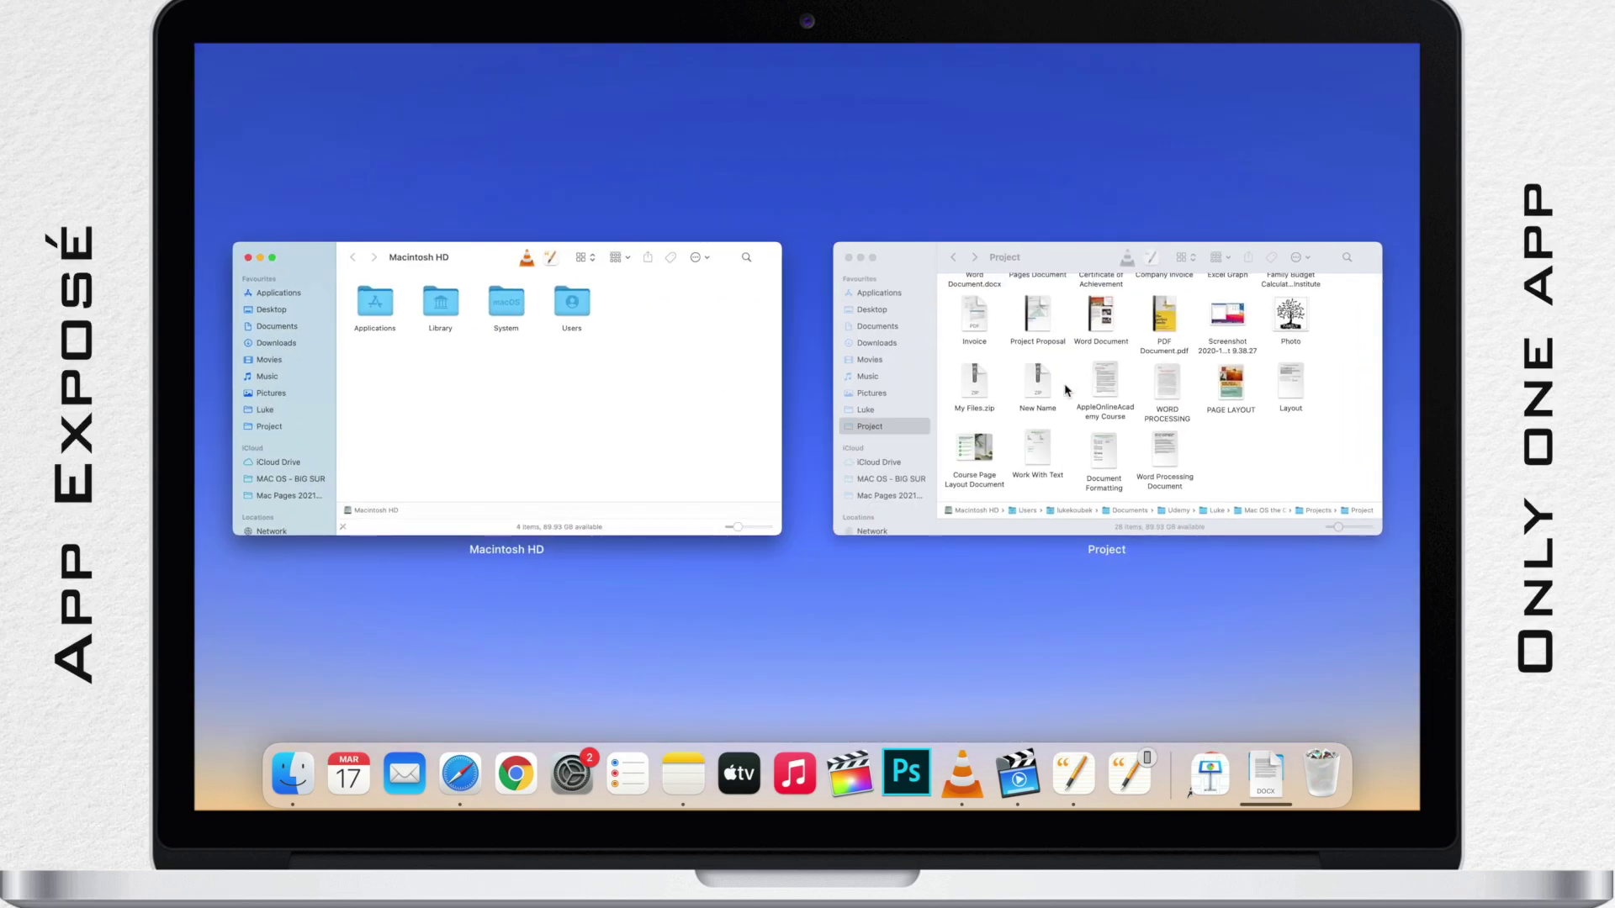
pyautogui.hotkey('ctrl', 'Down')
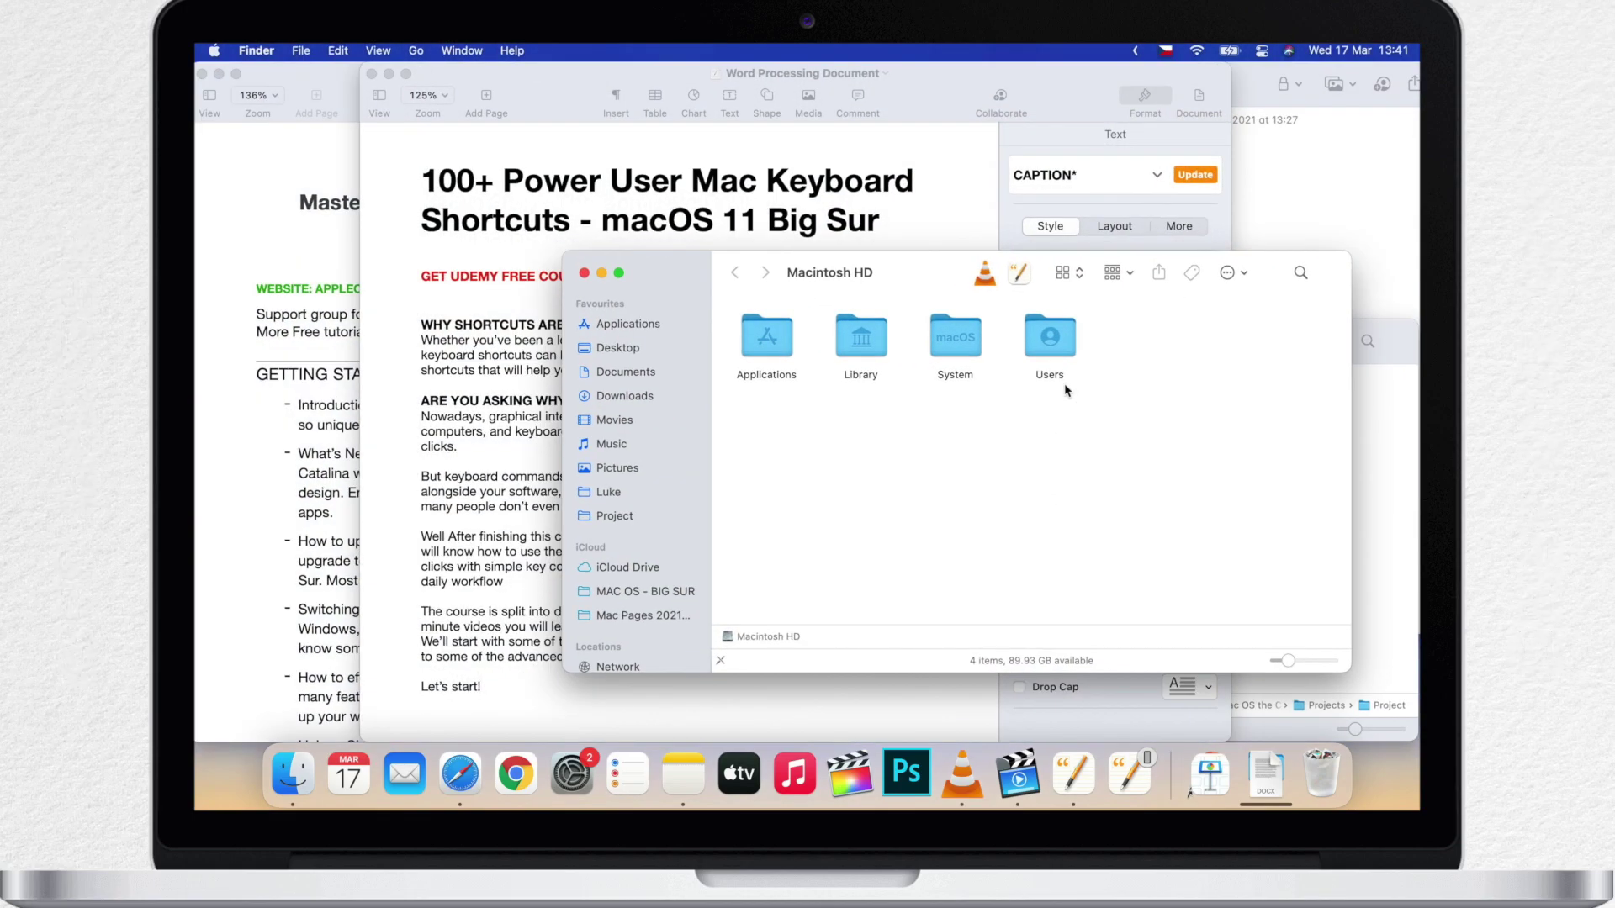
pyautogui.press('F11')
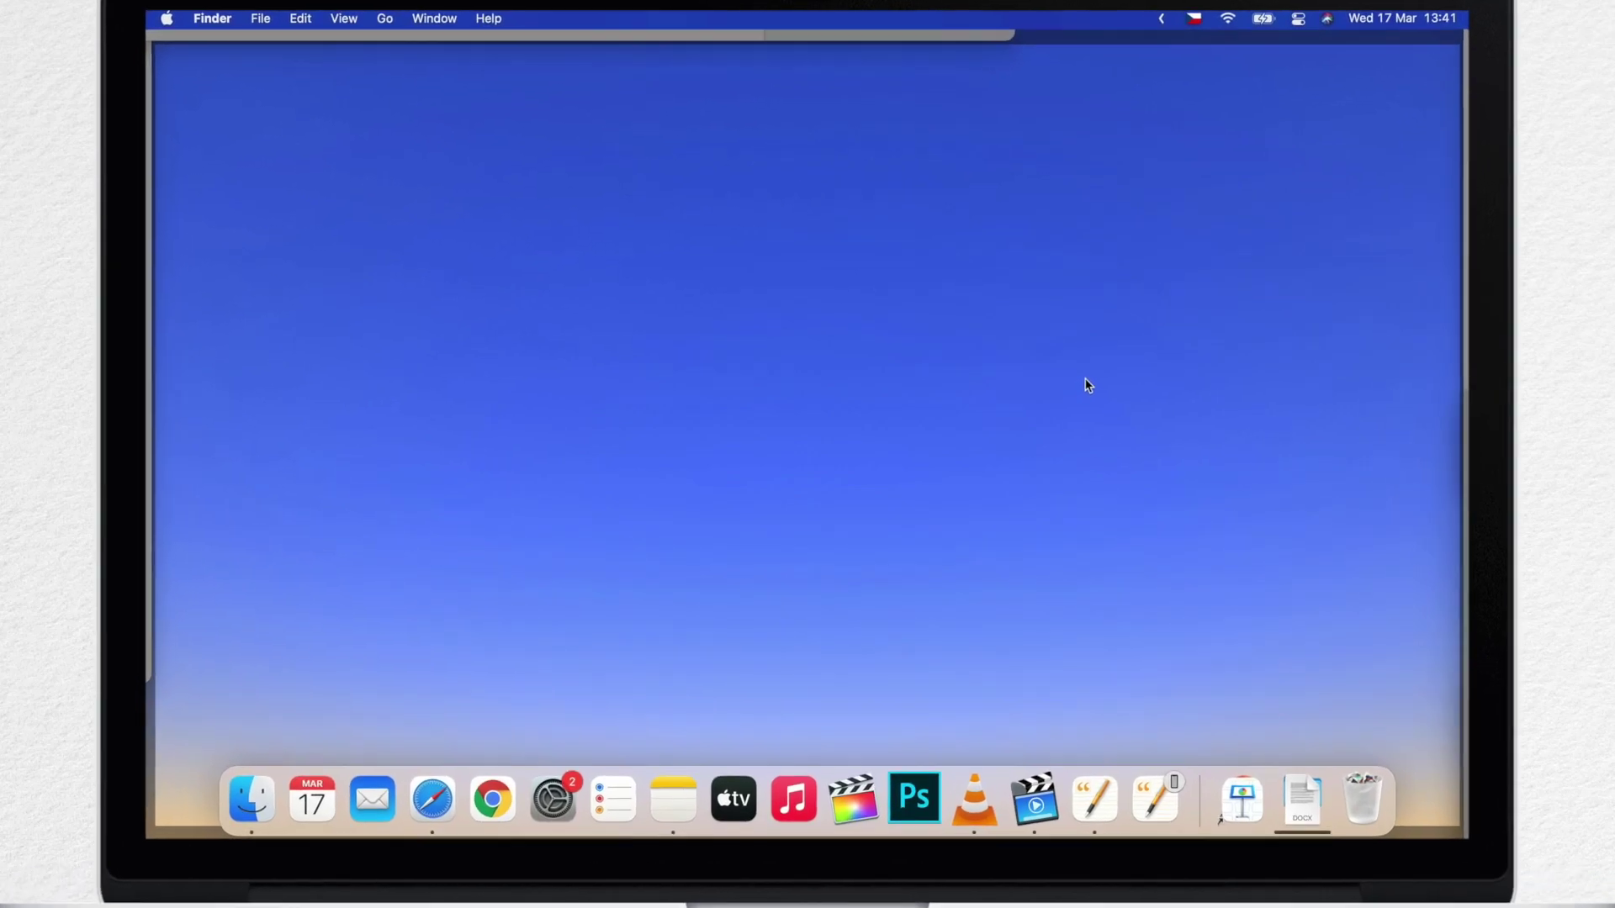